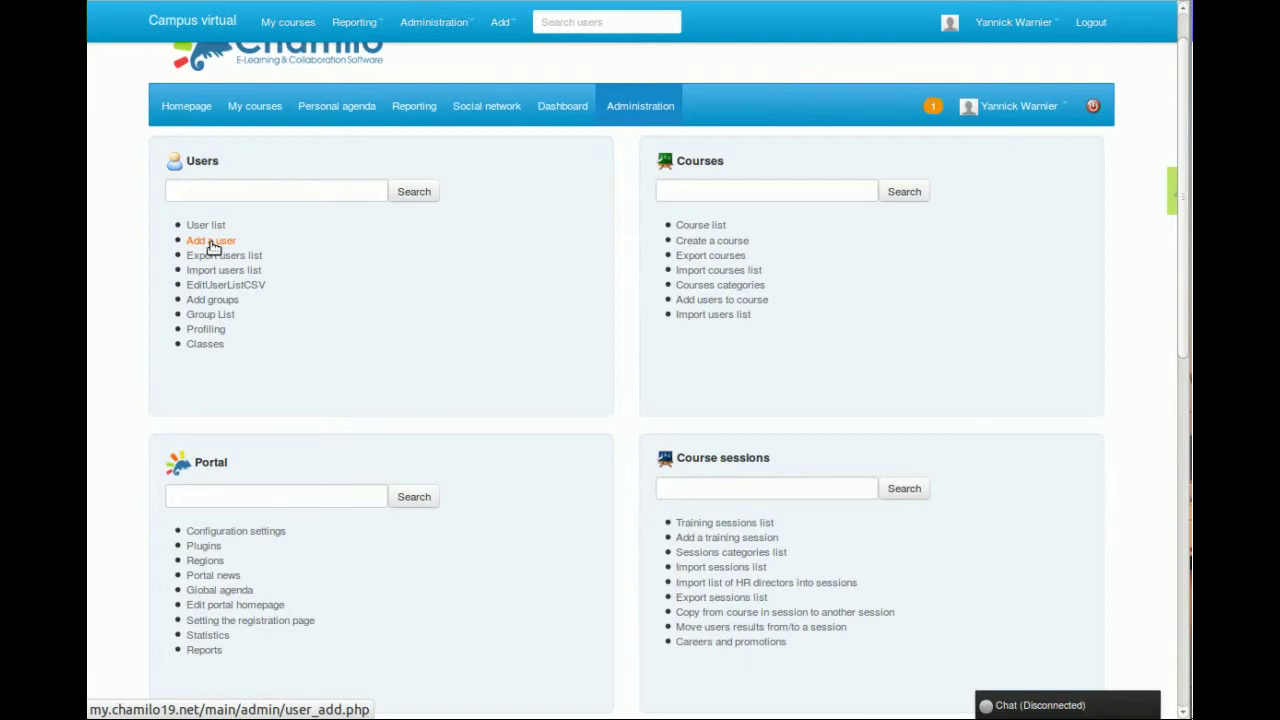
Open the form for adding a user and review the fields it offers
left_click(229, 244)
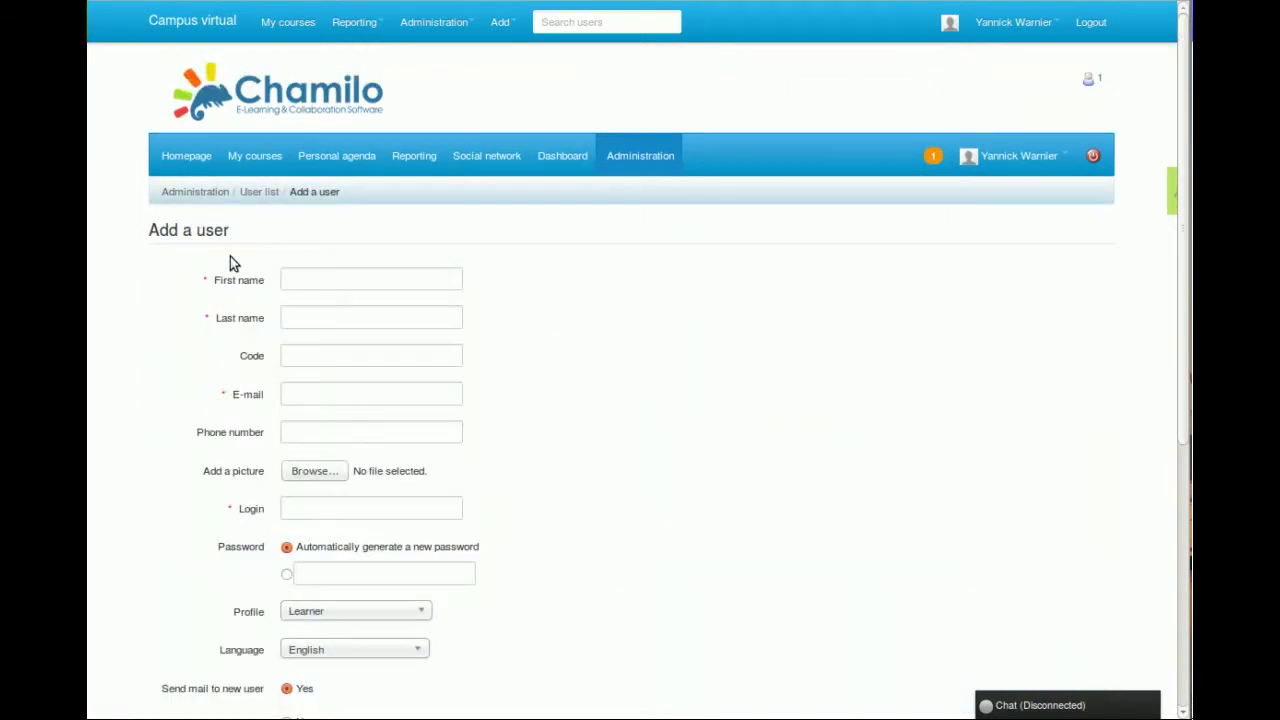
scroll(216, 290, "down", 4)
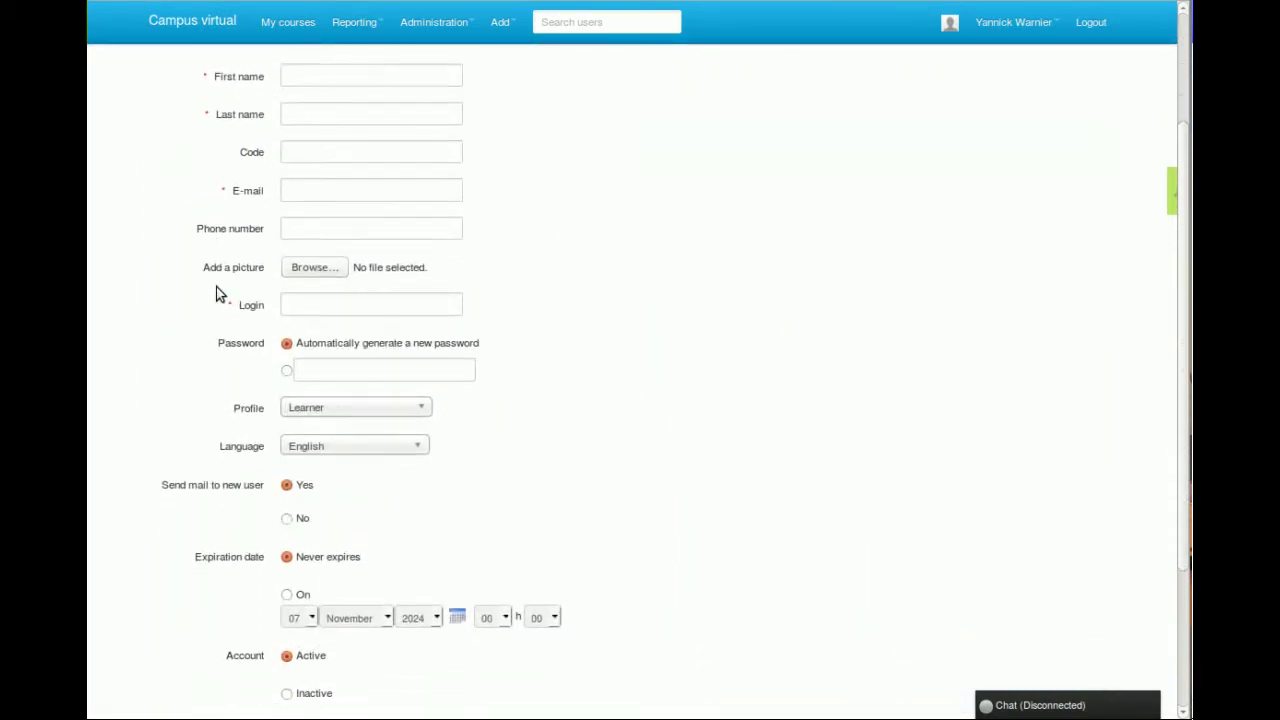
scroll(217, 291, "up", 1)
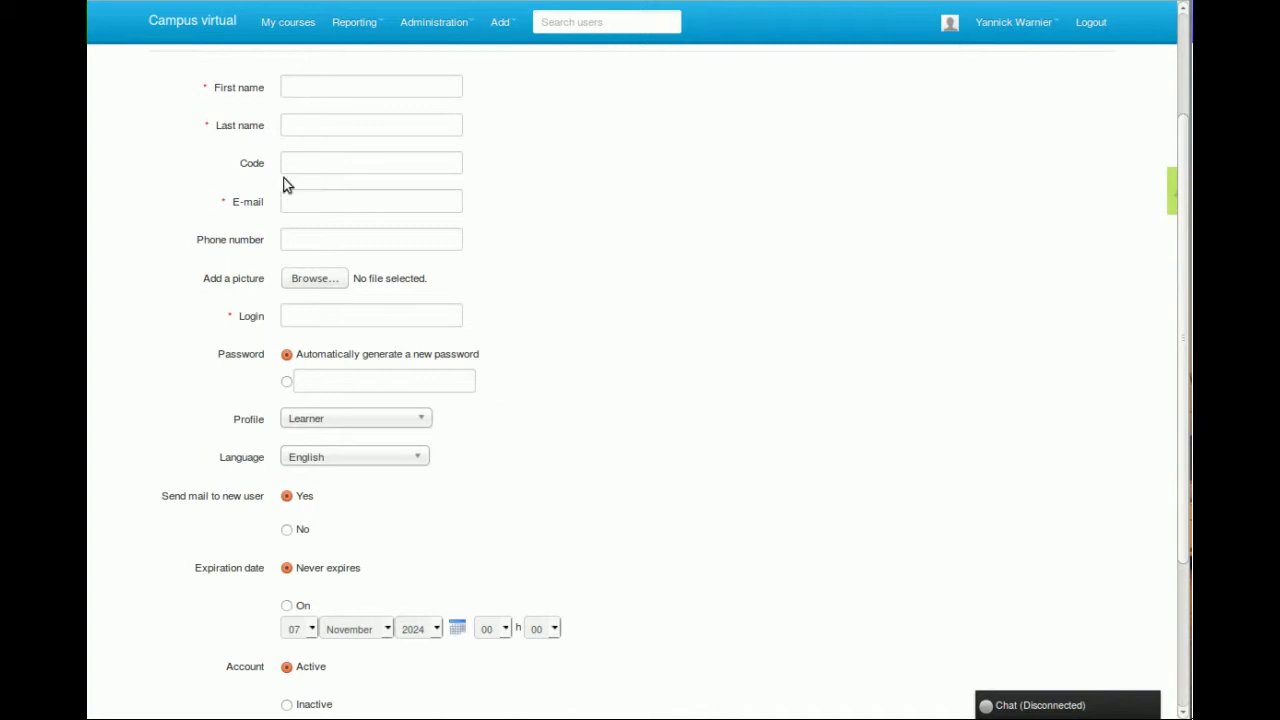
left_click(294, 316)
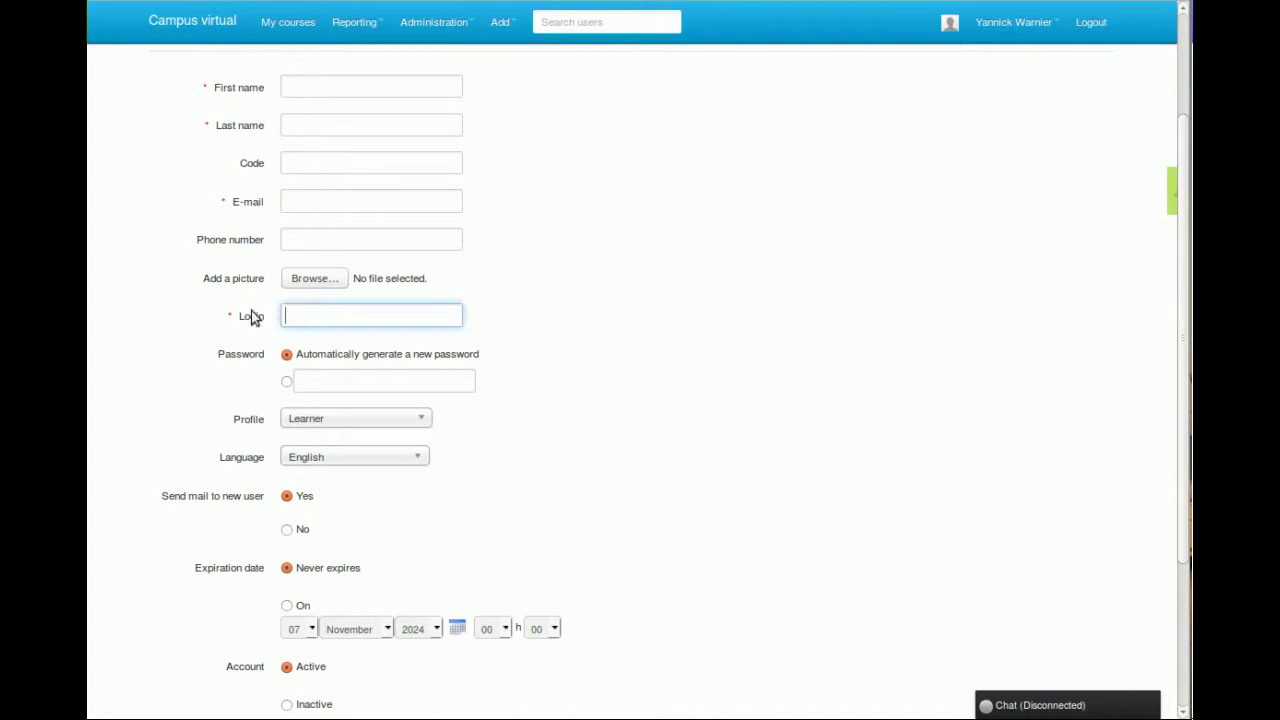
scroll(160, 306, "down", 3)
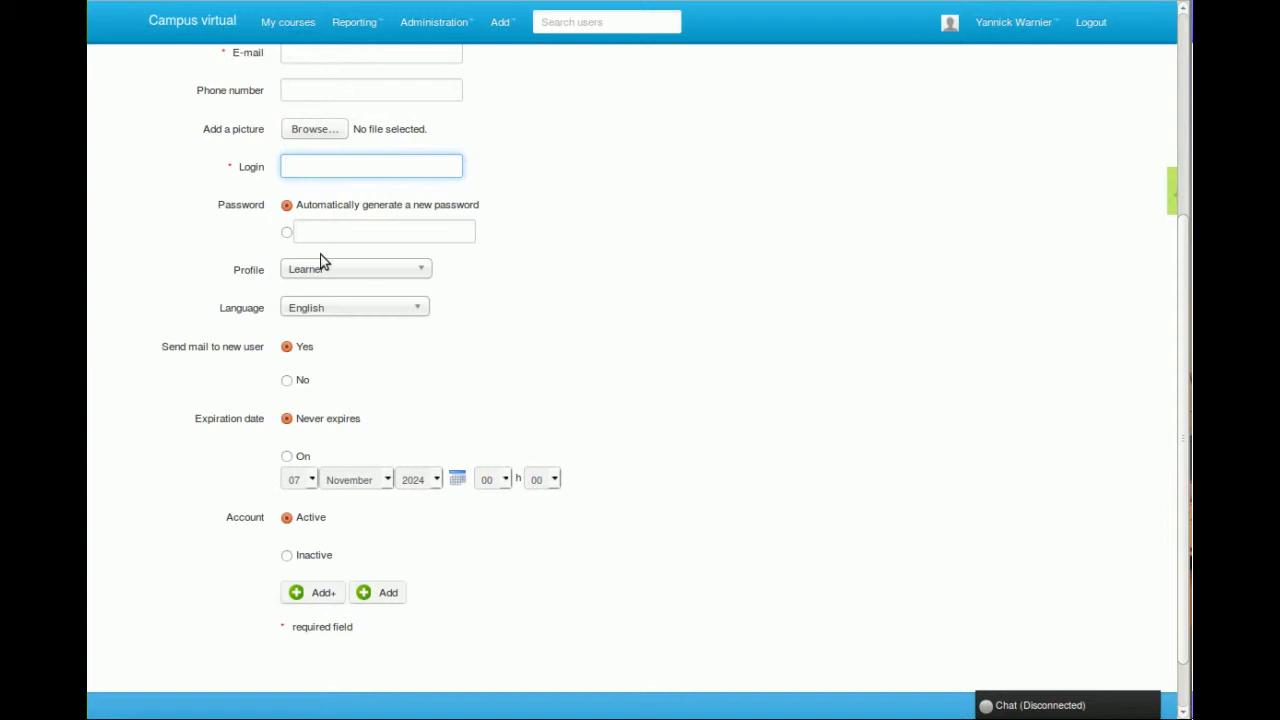
Set the new user's profile to Trainer and keep Administration set to No
left_click(386, 276)
left_click(388, 276)
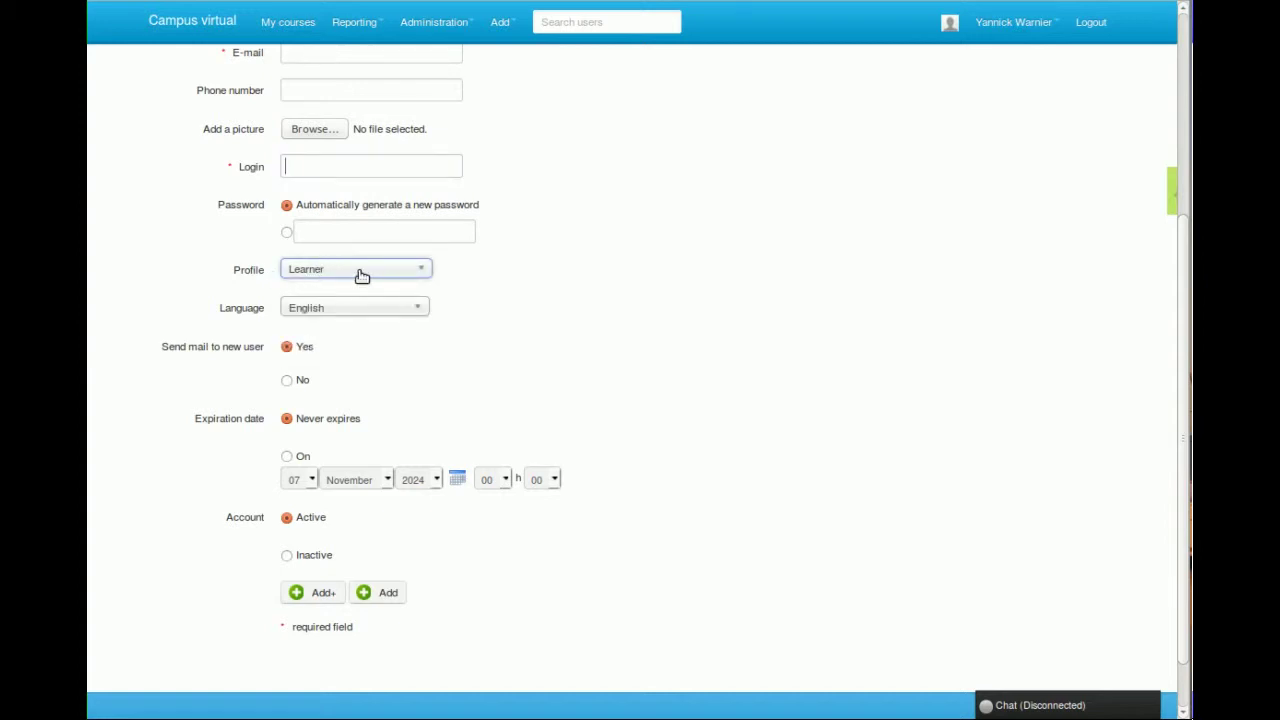
left_click(412, 268)
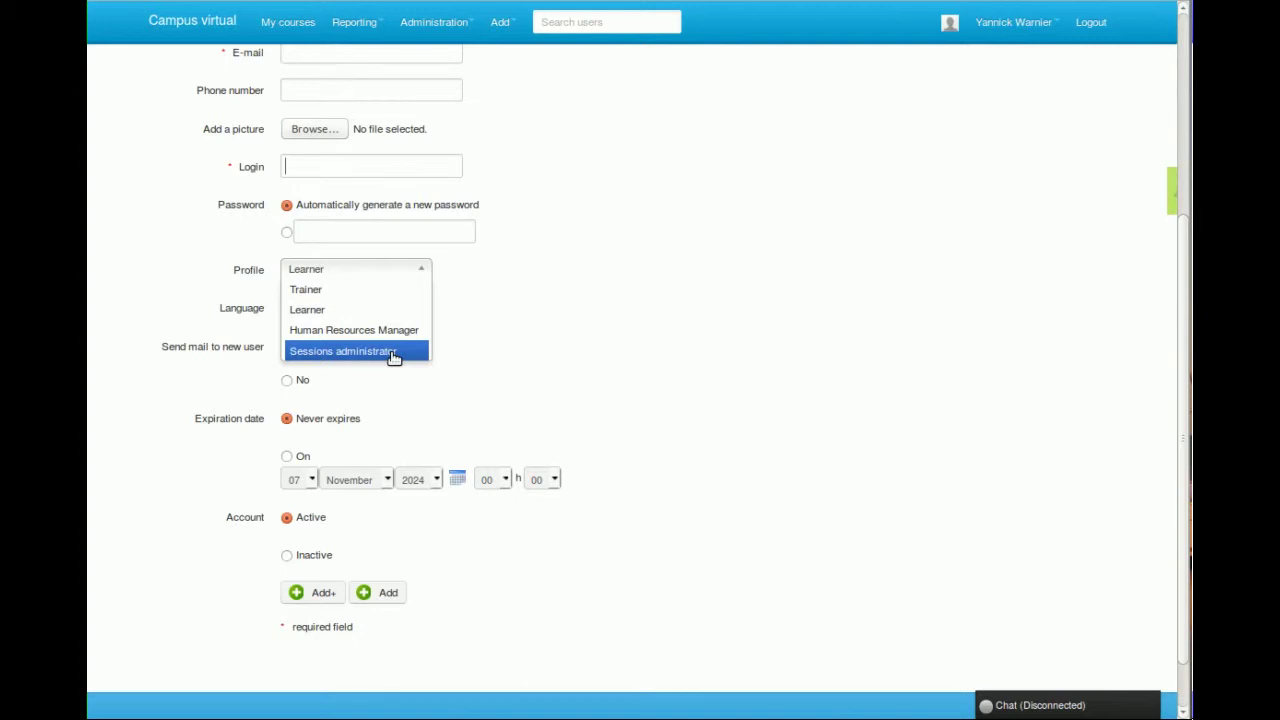
left_click(392, 292)
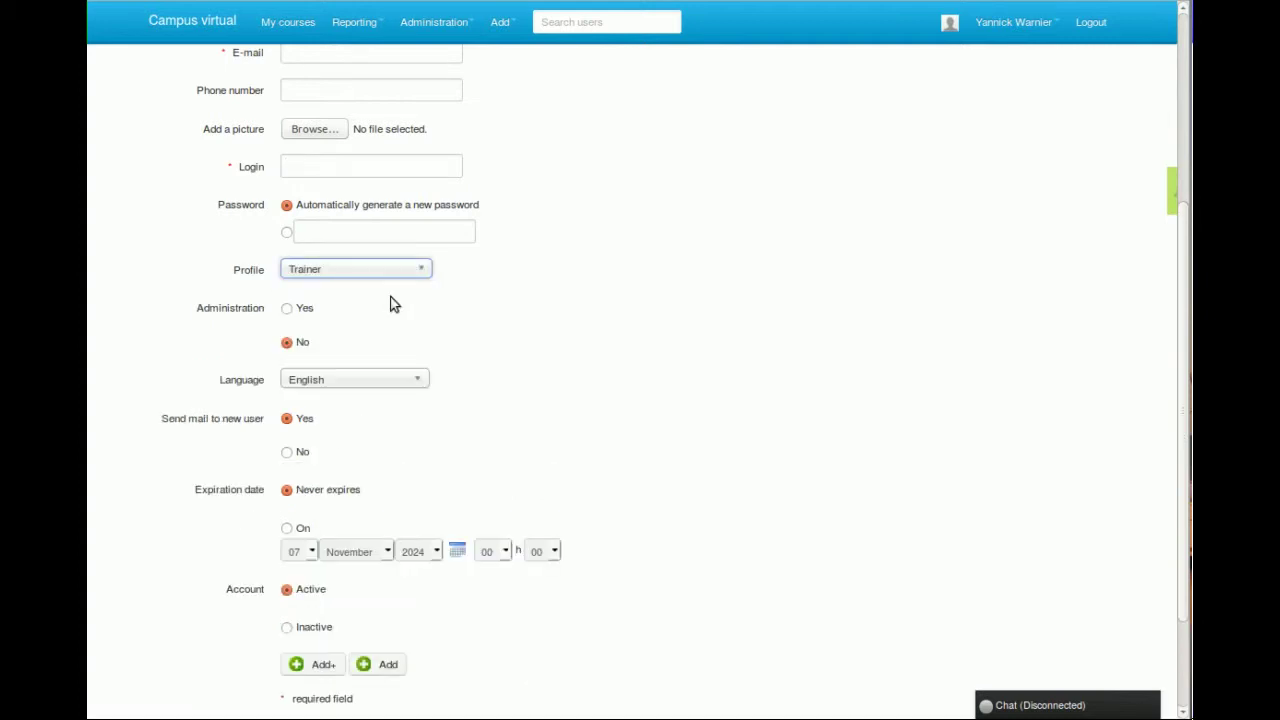
left_click(288, 309)
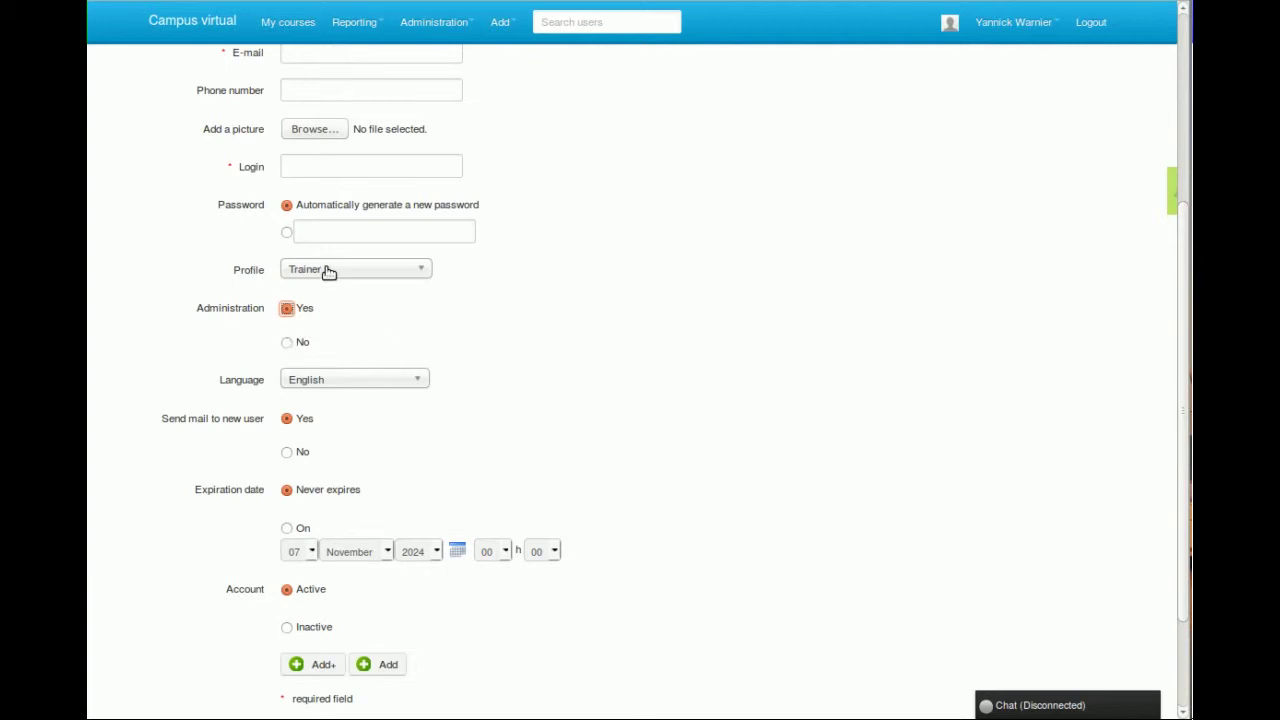
left_click(296, 342)
Fill in the new user's first name, last name and e-mail address, and set the login to ccc
scroll(538, 304, "up", 4)
left_click(373, 131)
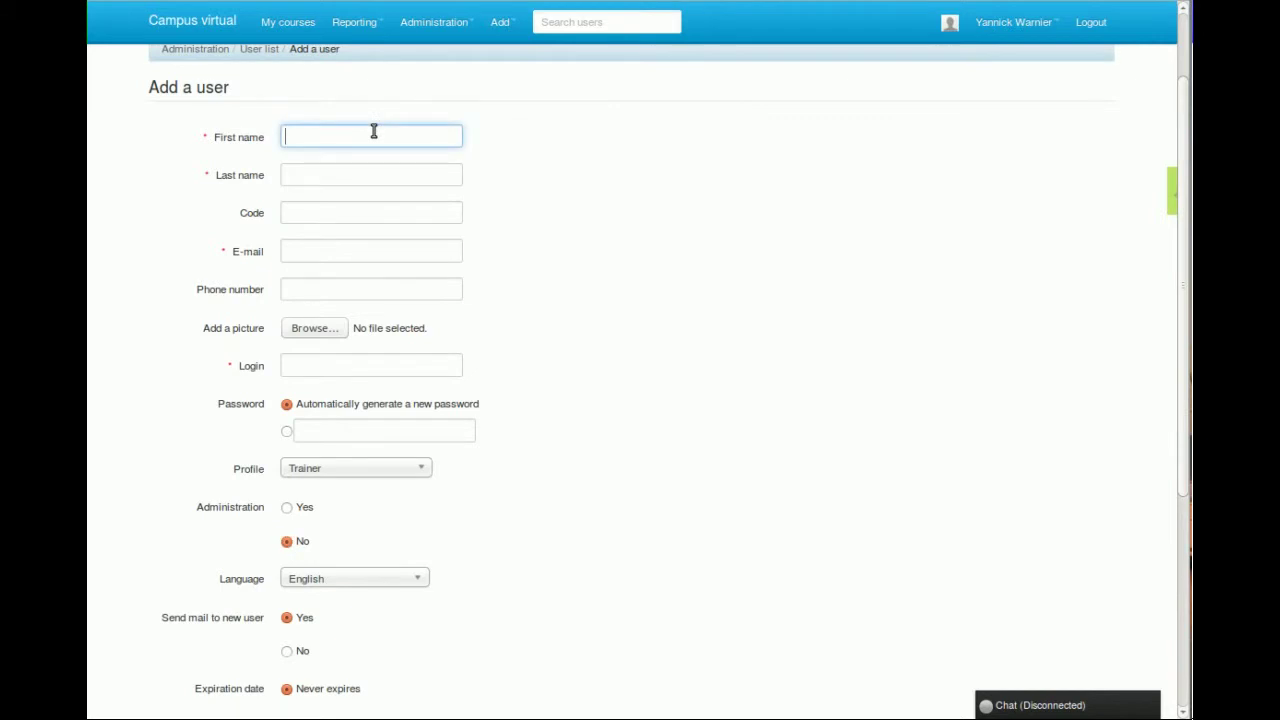
type("aaa")
left_click(348, 180)
type("bbbb")
left_click(301, 254)
type("a")
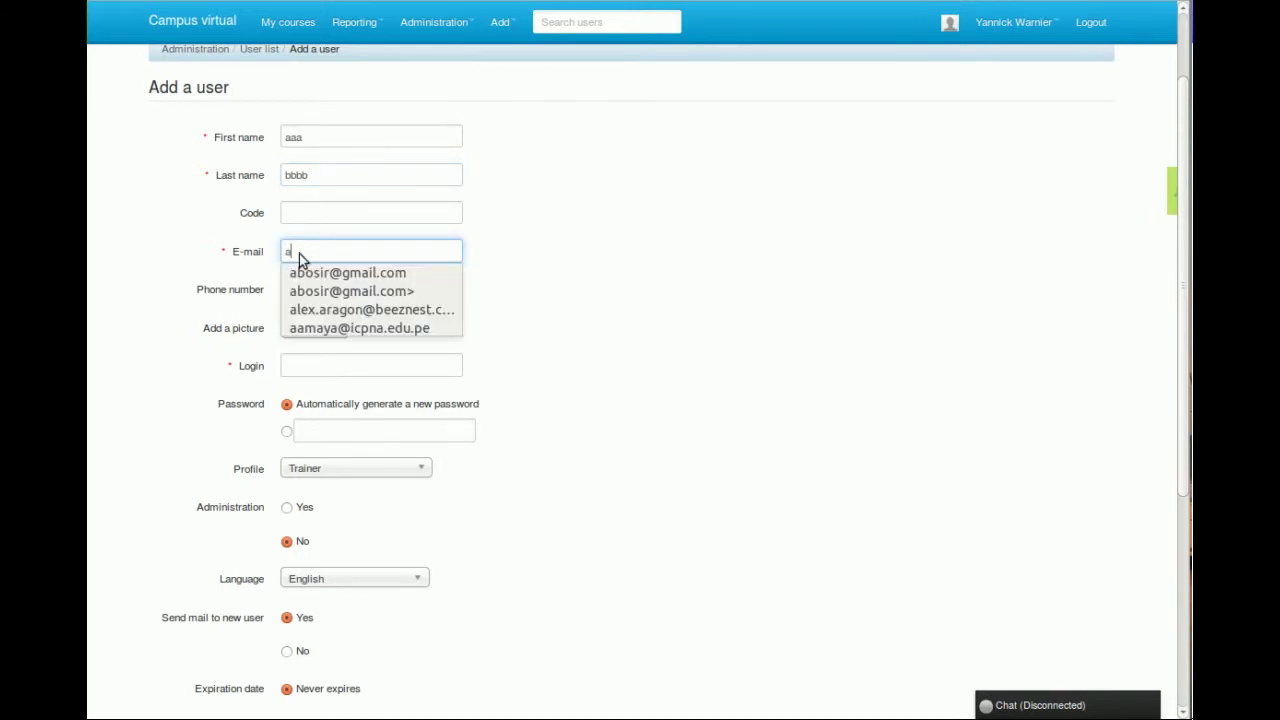
type("@exa")
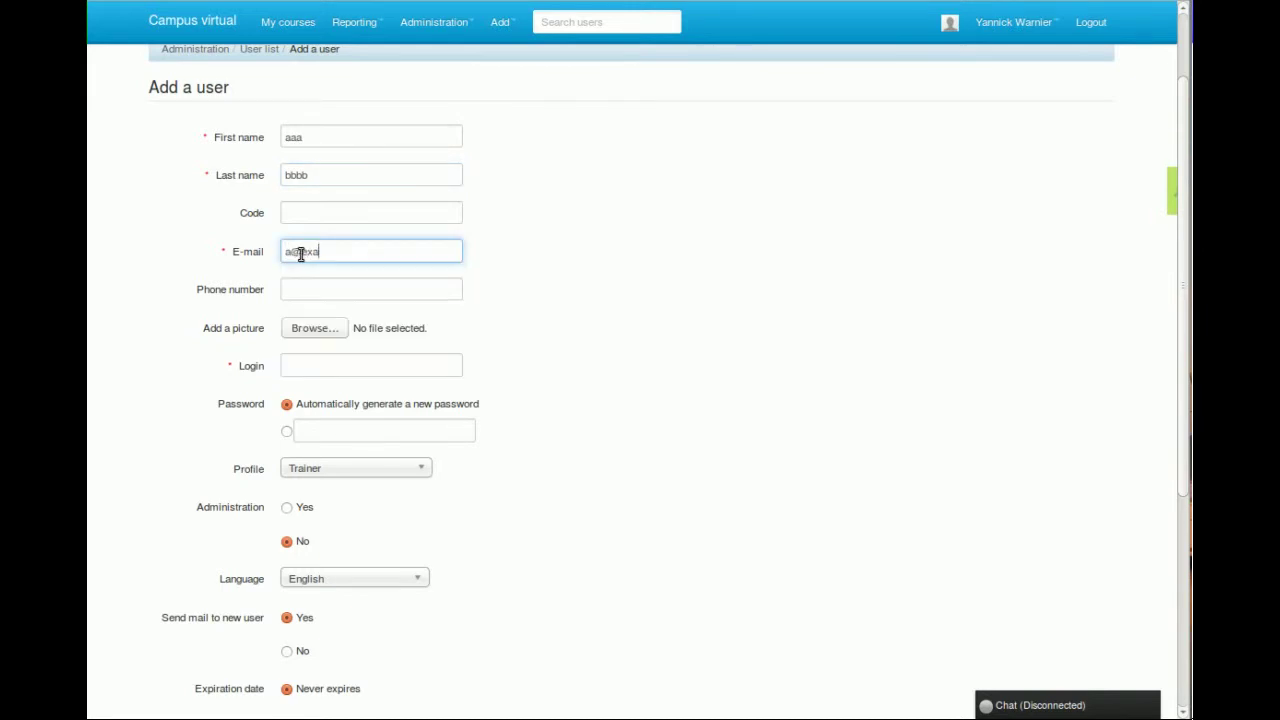
type("mple.com")
left_click(291, 365)
type("ccc")
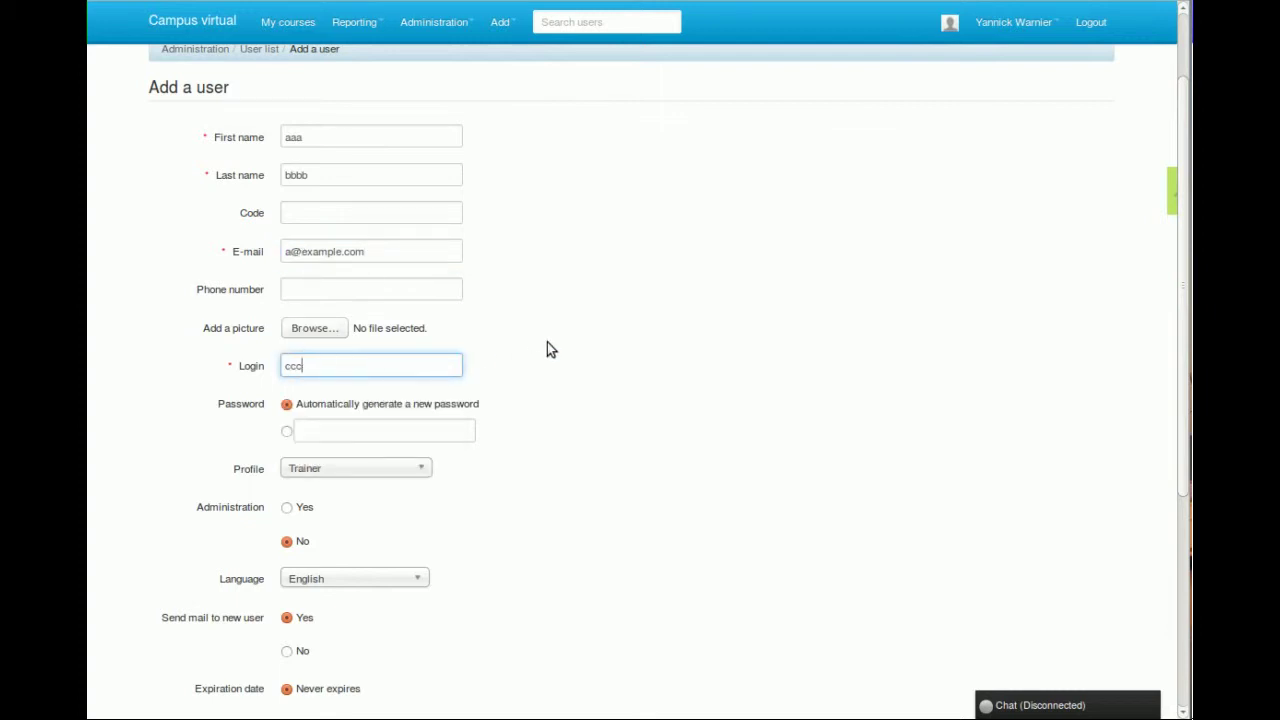
Choose a manually defined password for the new user and enter the account password
scroll(502, 372, "down", 3)
left_click(286, 283)
left_click(317, 281)
type("ccc")
Set sending mail to the new user to No and add the user
scroll(480, 330, "down", 3)
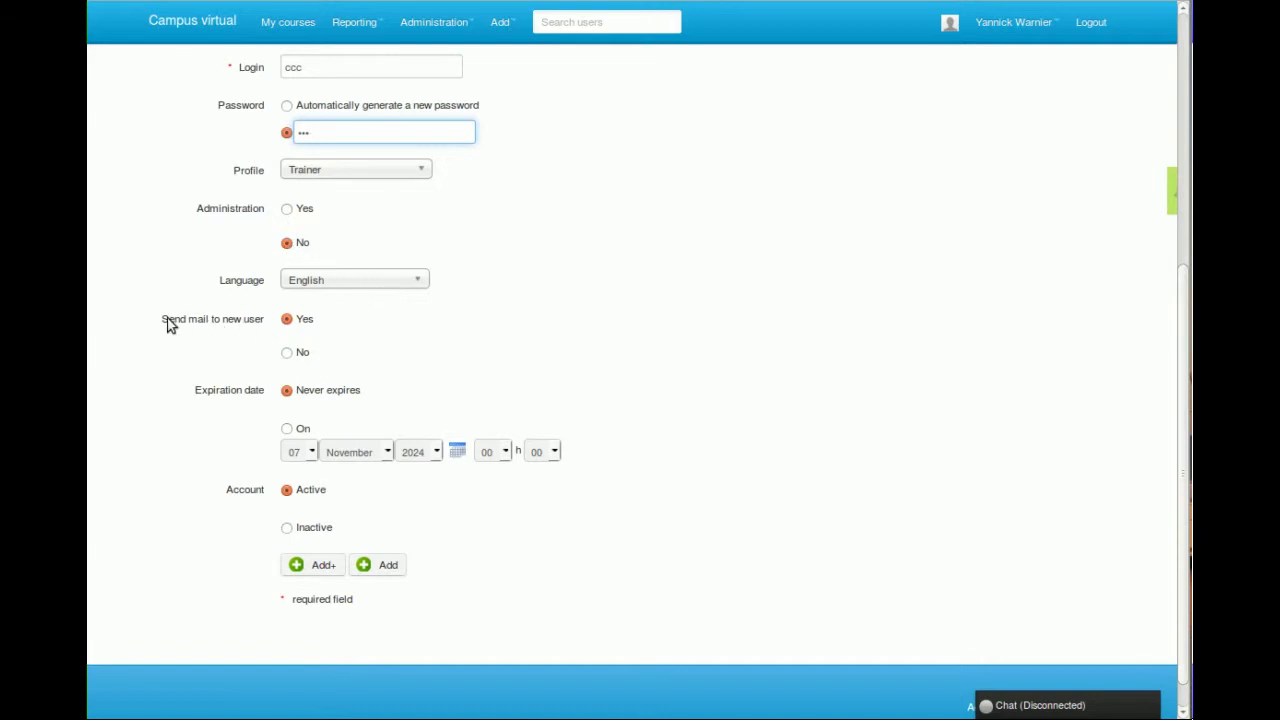
left_click_drag(154, 321, 268, 323)
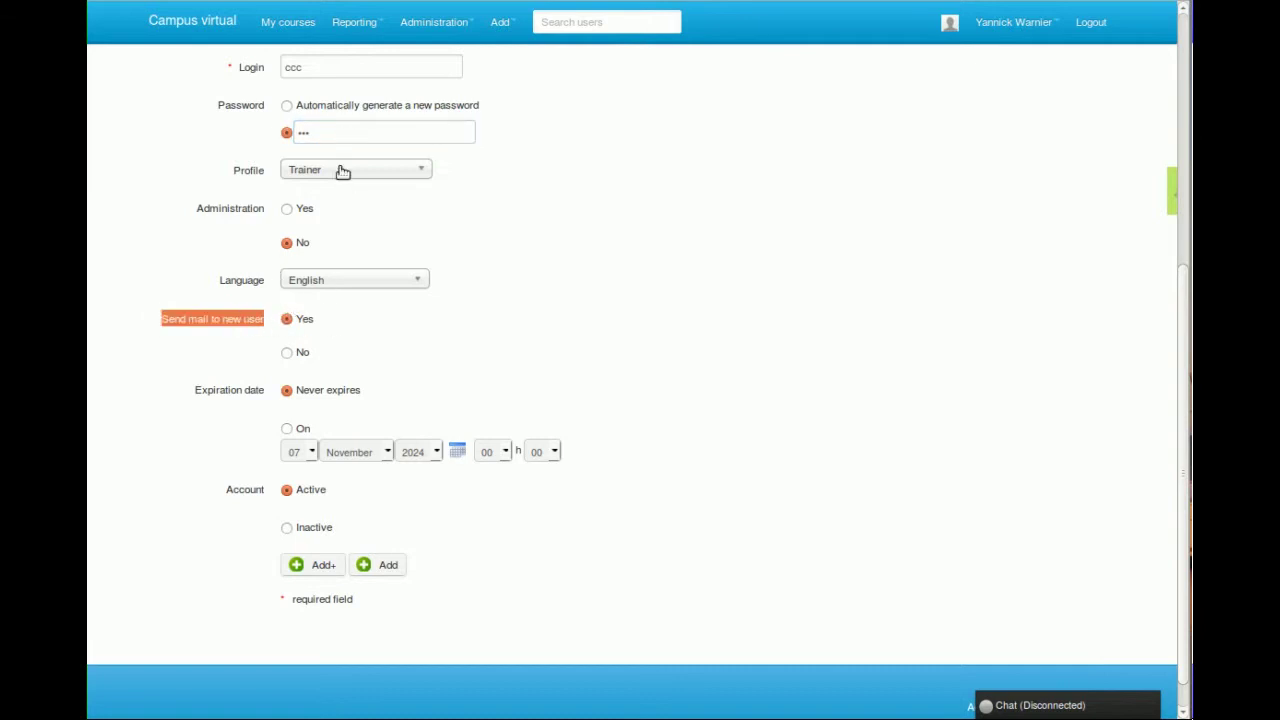
left_click(288, 354)
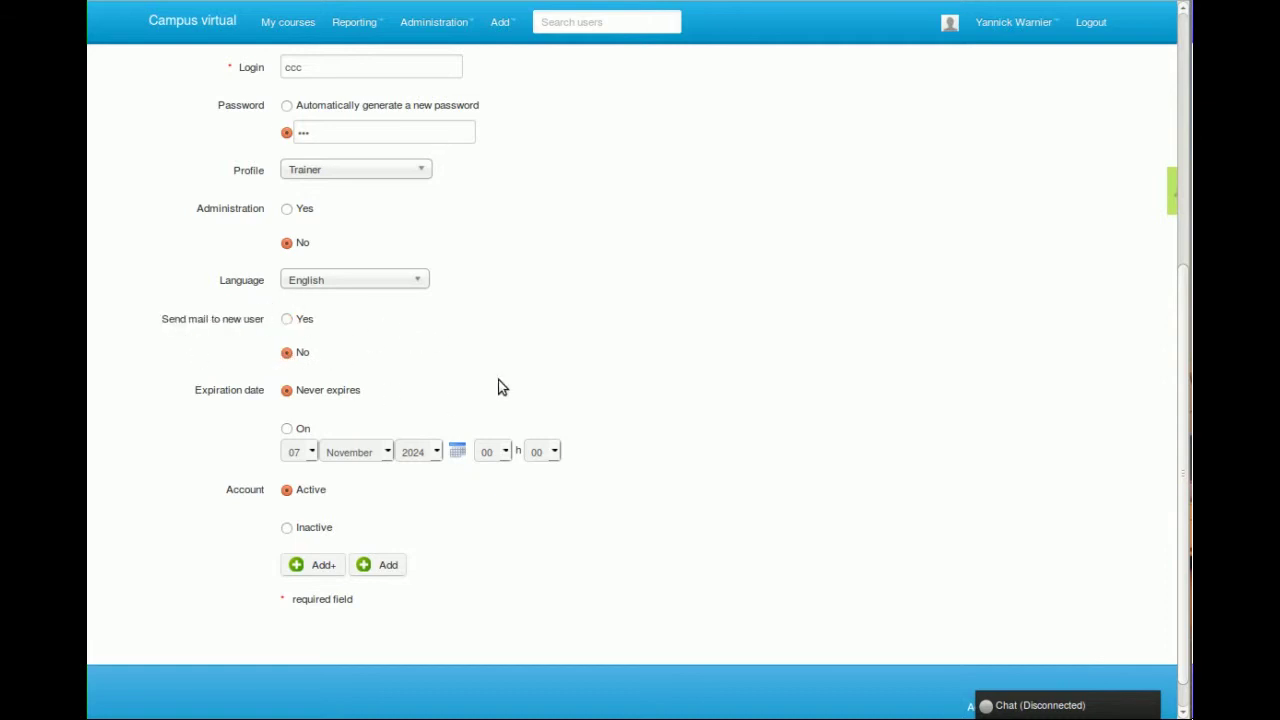
scroll(505, 400, "down", 1)
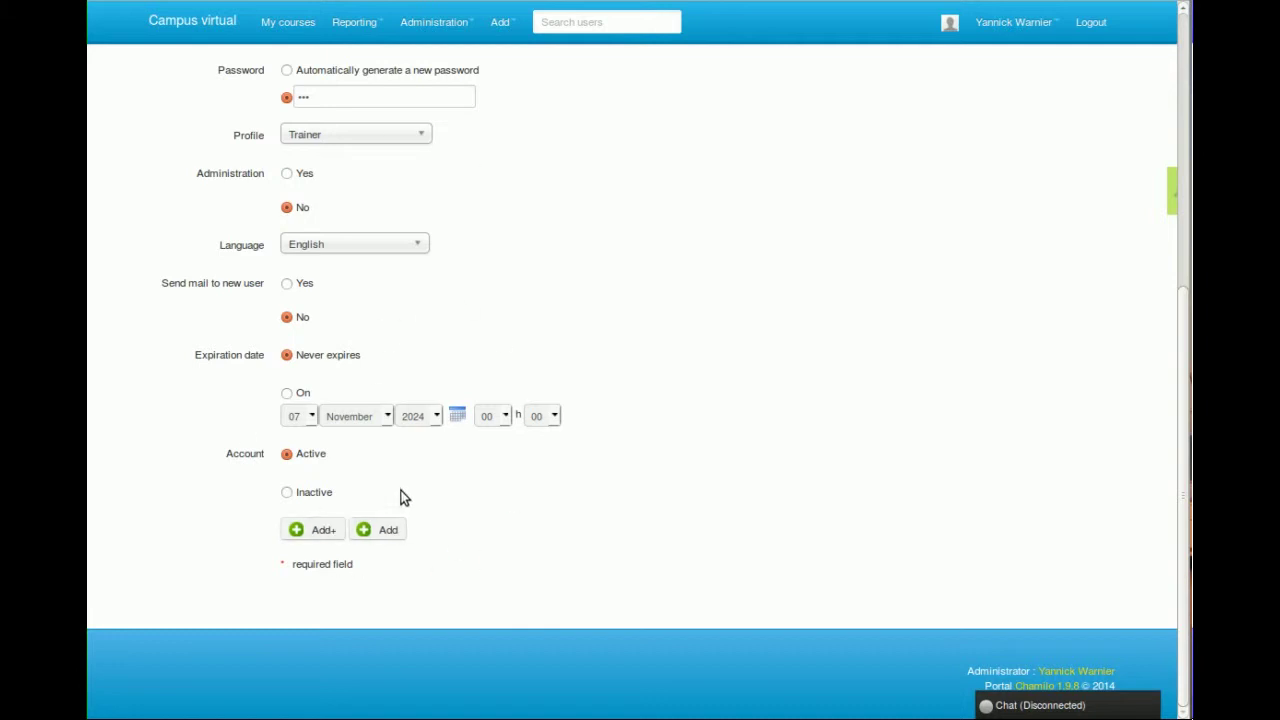
left_click(384, 530)
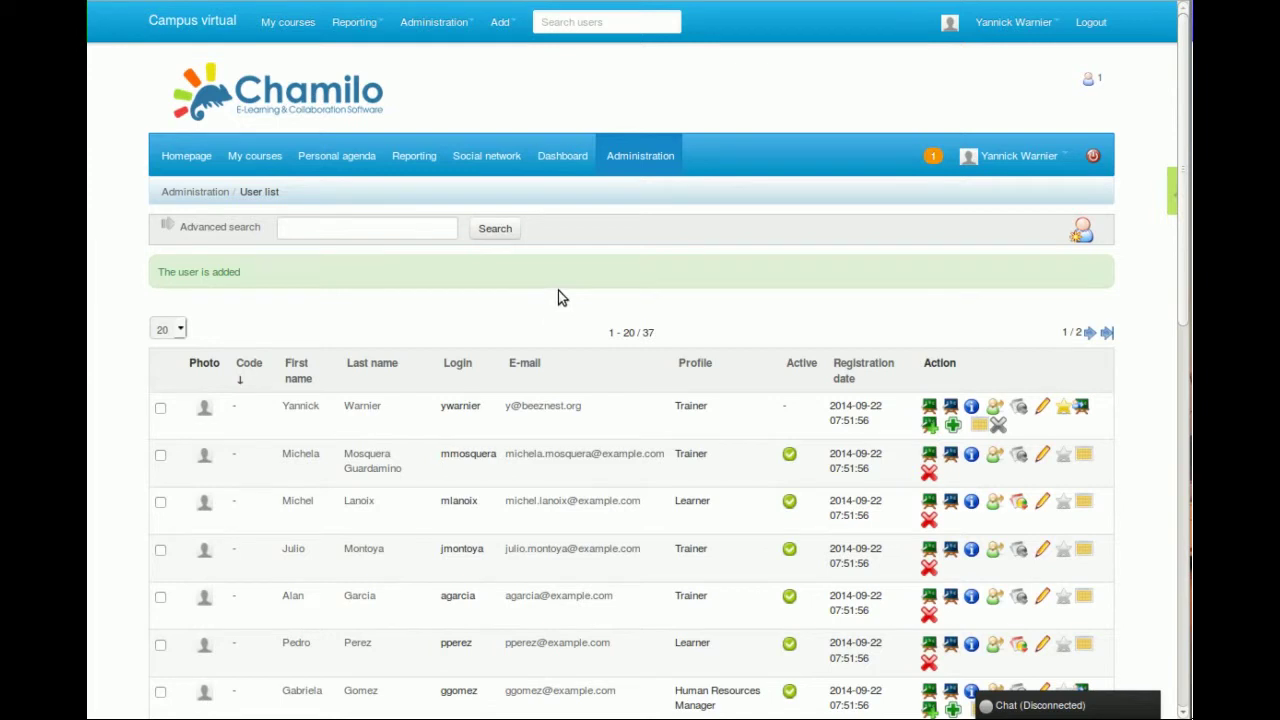
Log out of the administrator account and log in as ccc with the account password
scroll(554, 300, "down", 4)
scroll(559, 284, "up", 5)
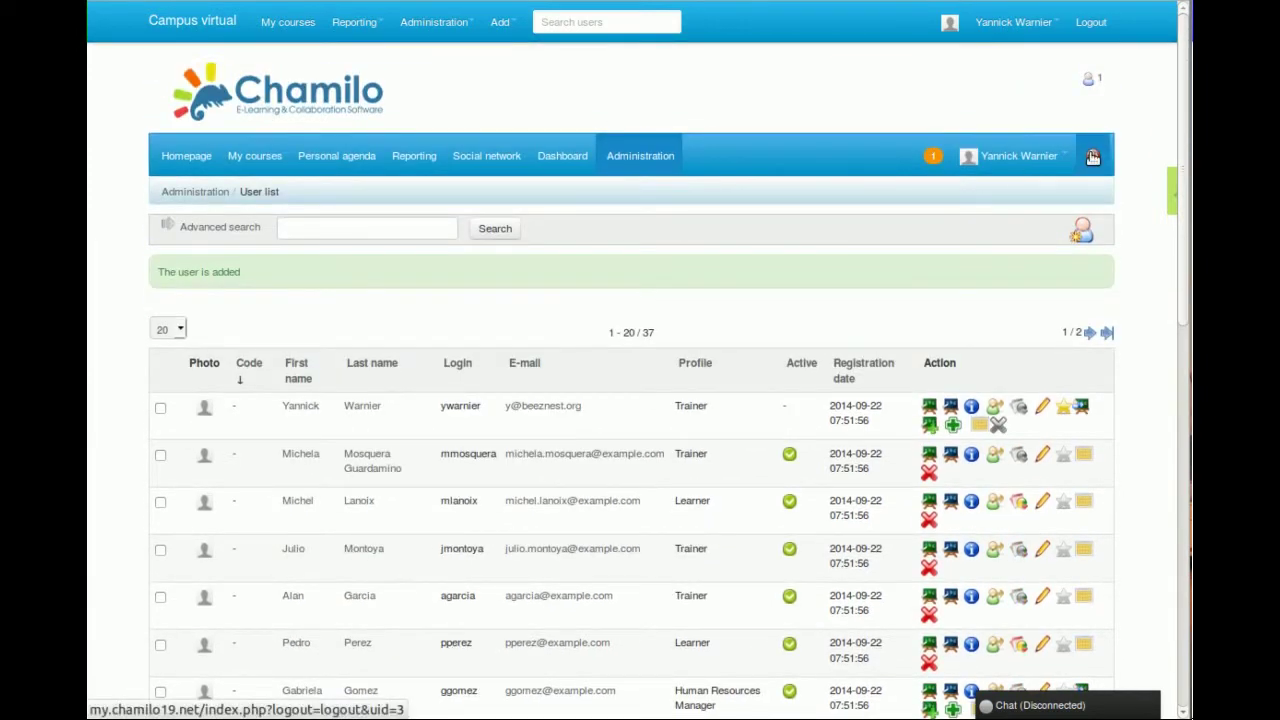
left_click(1091, 22)
type("ccc")
left_click(243, 286)
type("ccc")
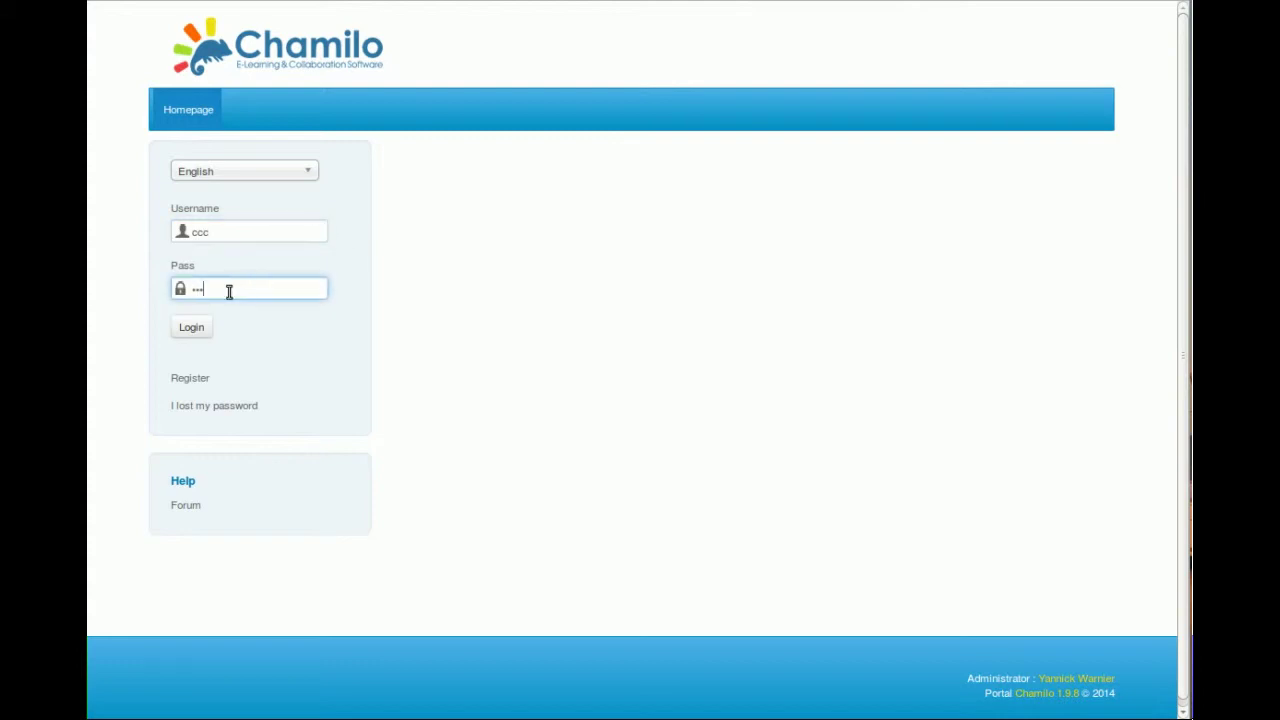
left_click(196, 322)
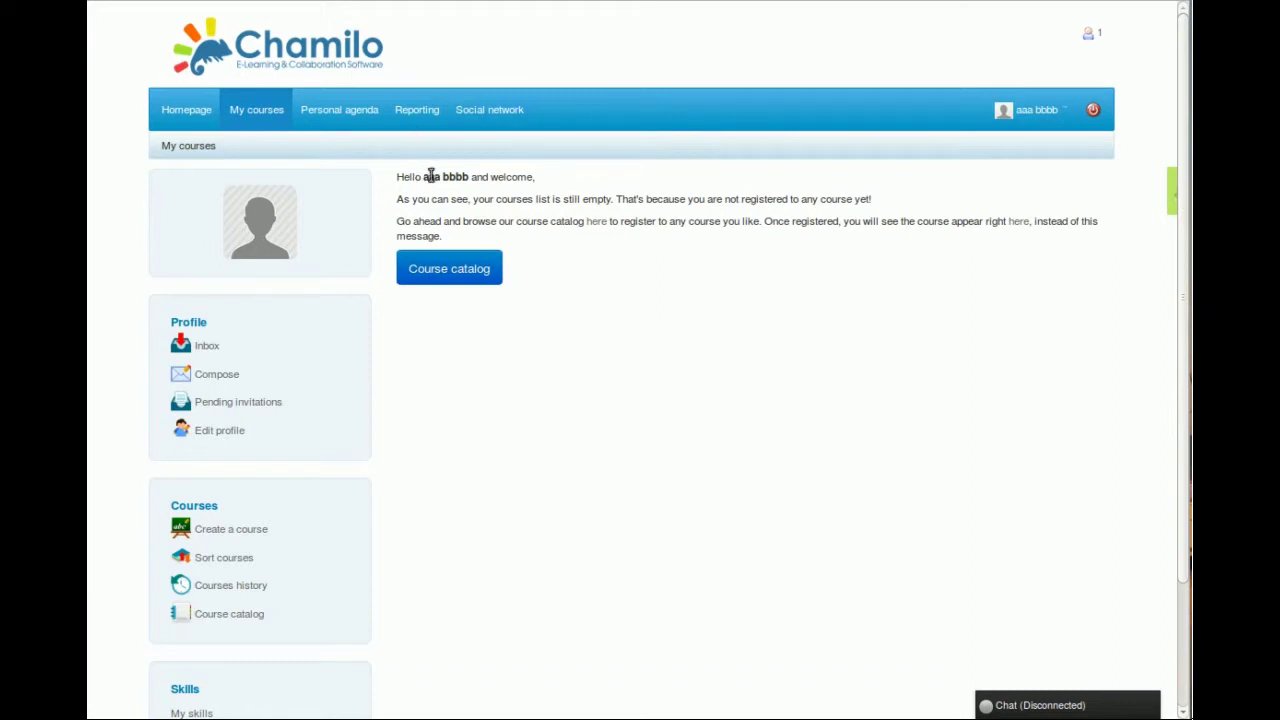
Check the name in the new user's welcome message, log out and log back in with the administrator's saved credentials
left_click_drag(422, 177, 470, 178)
left_click(517, 177)
left_click(1089, 114)
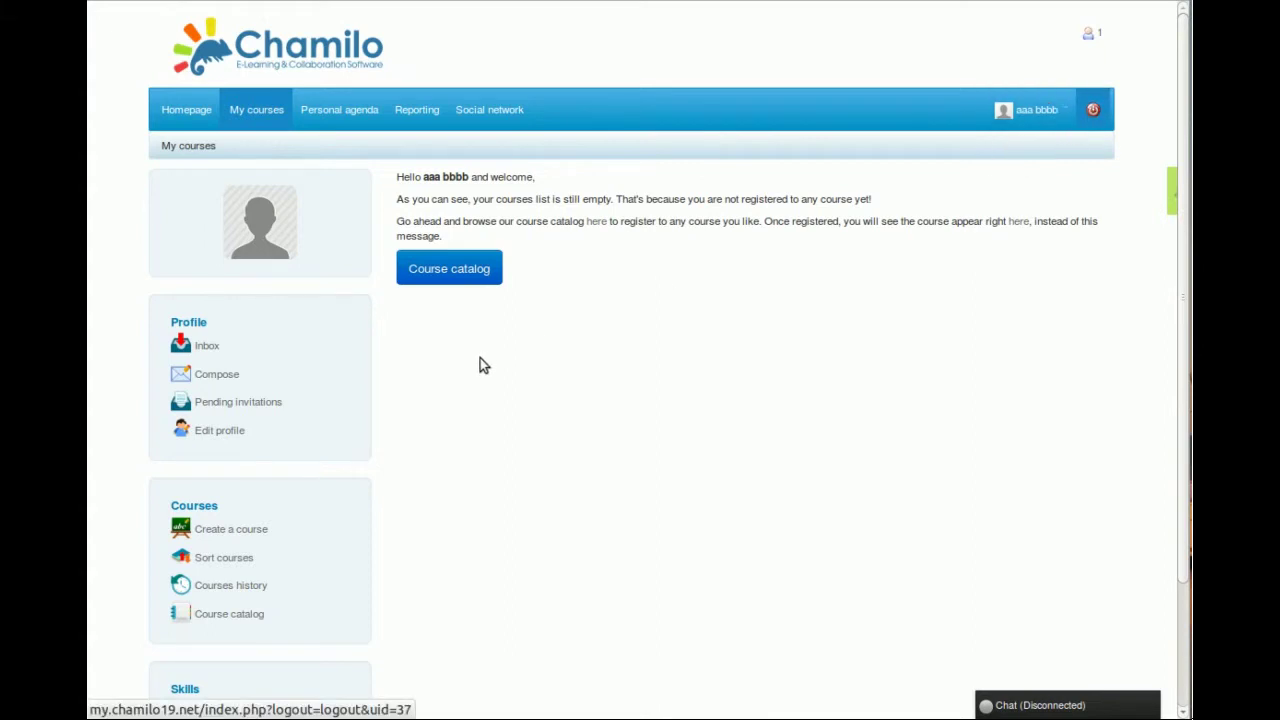
left_click(243, 233)
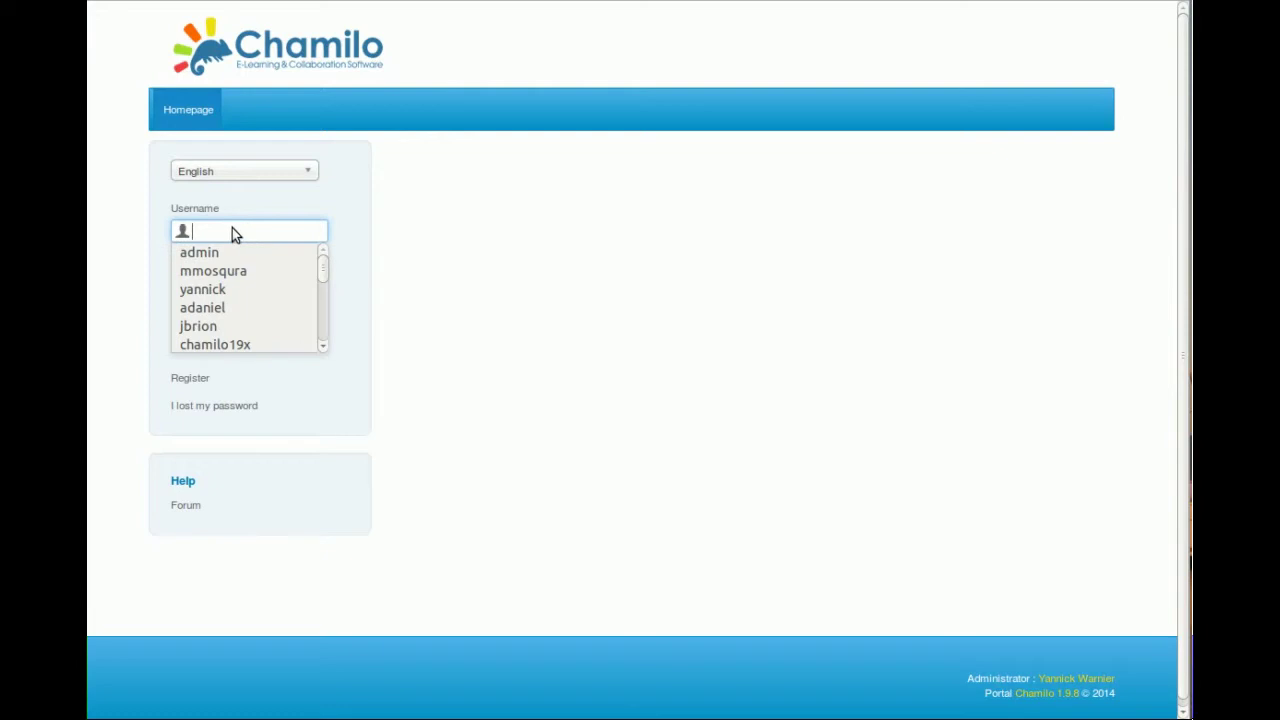
type("y")
left_click(224, 271)
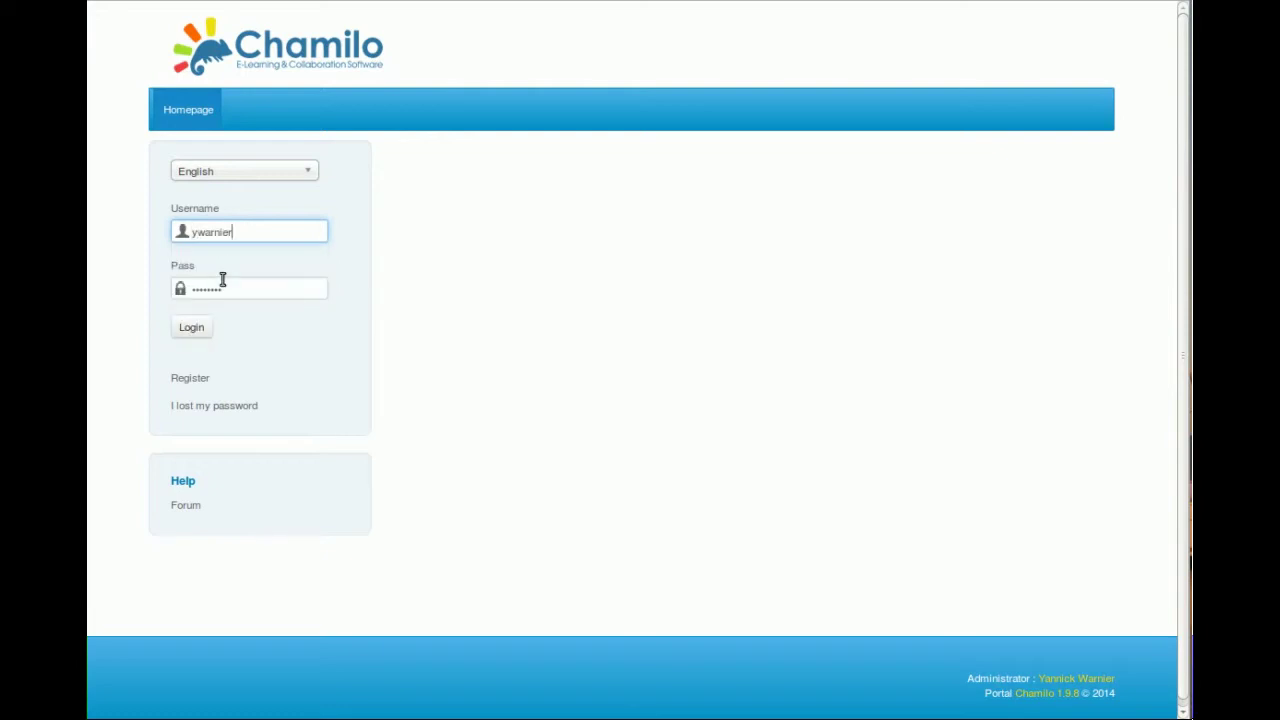
left_click(197, 331)
Go to the administration page and open the Import users list form
left_click(630, 158)
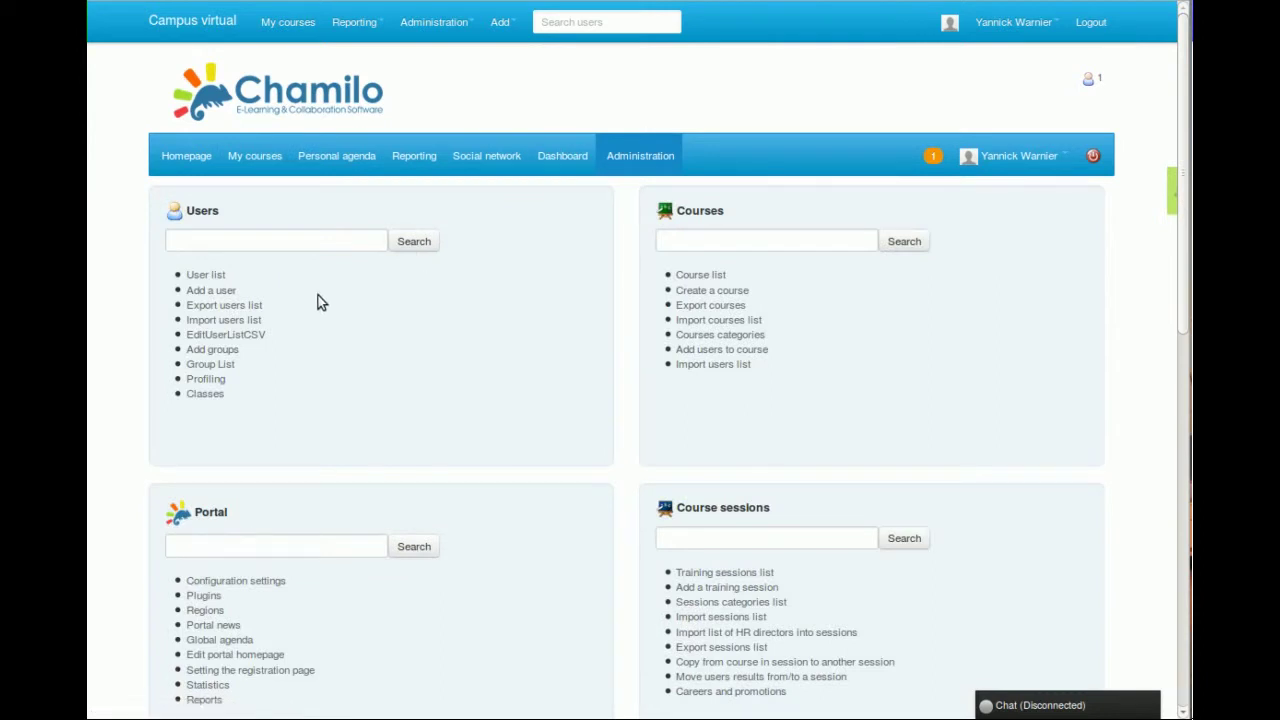
left_click(218, 290)
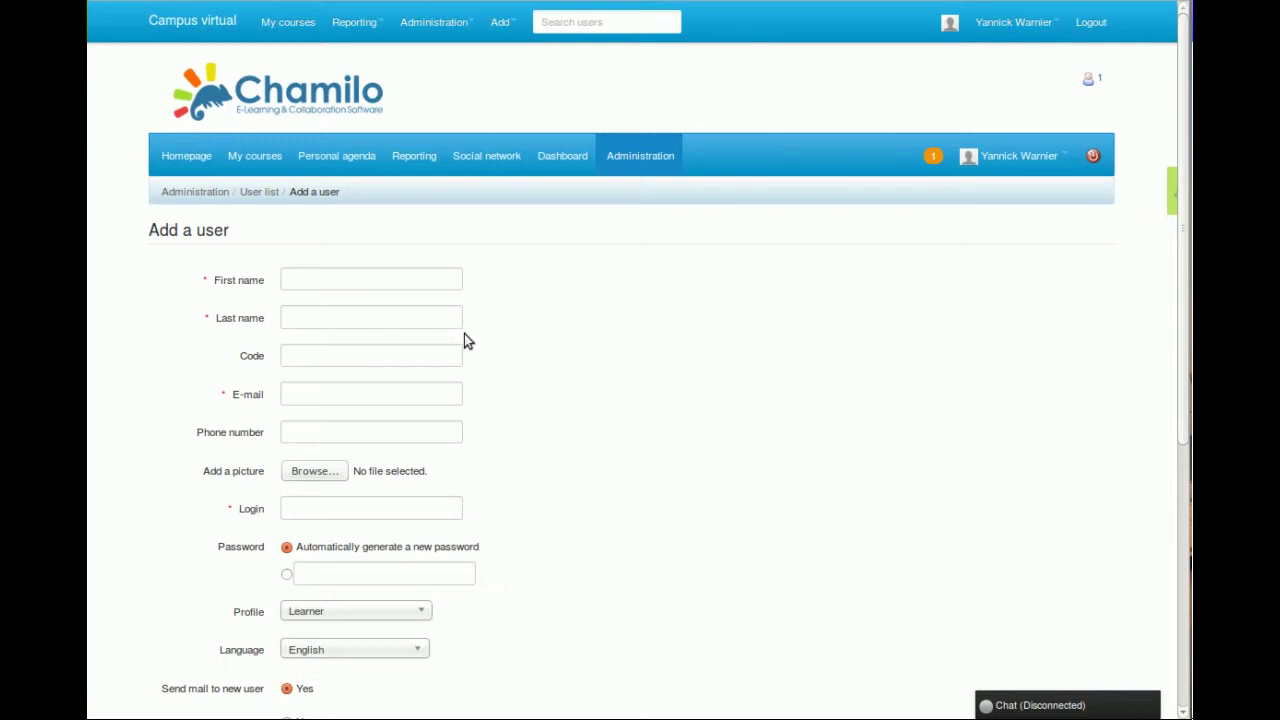
left_click(215, 194)
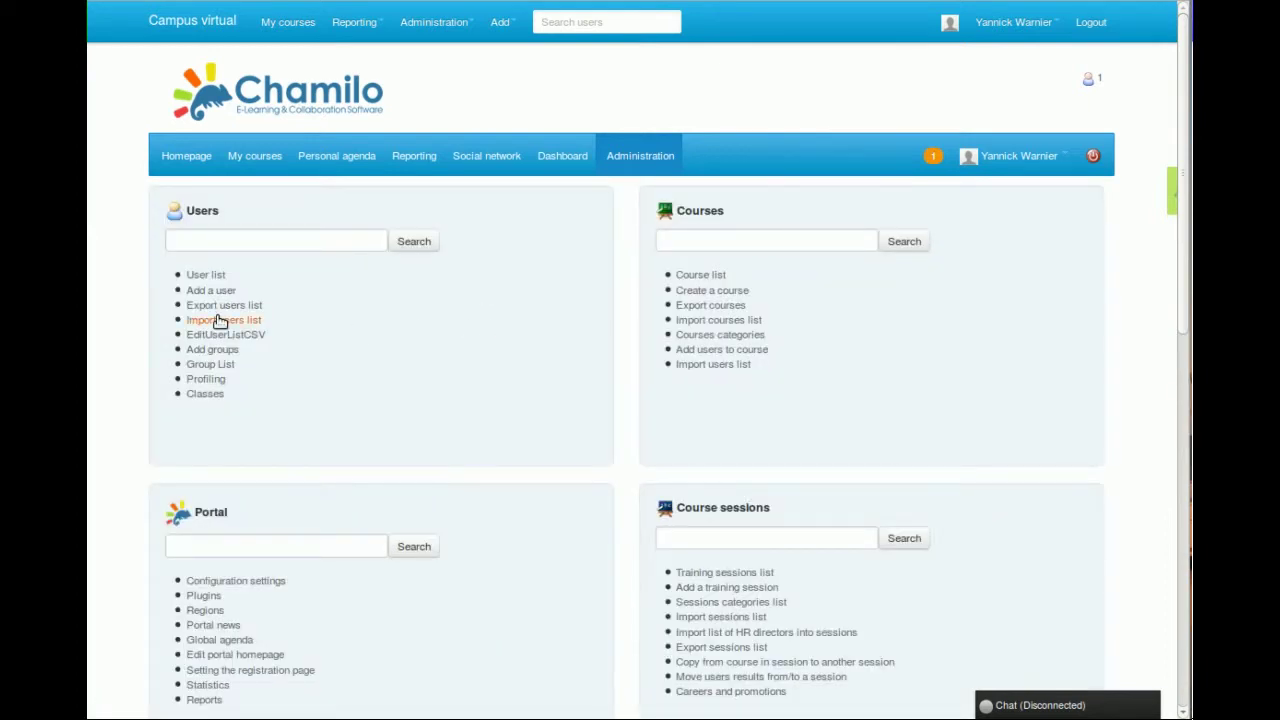
left_click(218, 324)
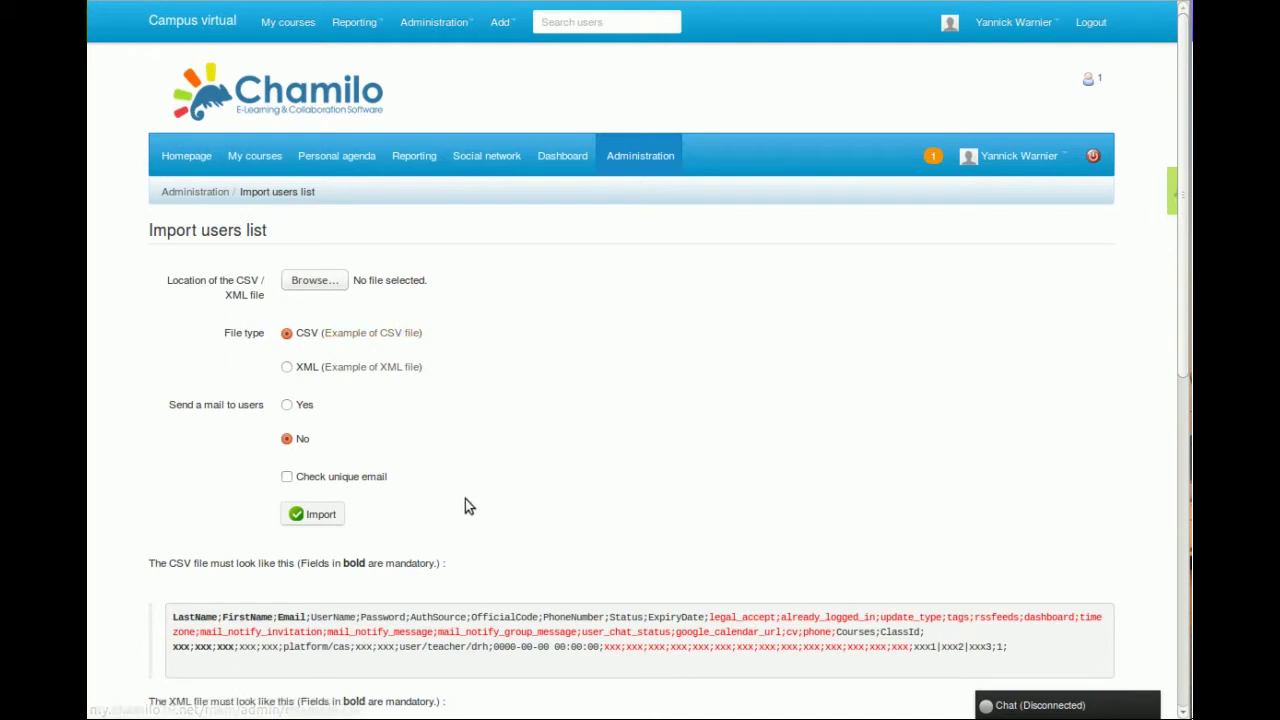
Examine the required CSV import format, including its header, mandatory fields and sample row, and the XML file example
scroll(470, 470, "down", 3)
left_click_drag(175, 378, 841, 413)
left_click(841, 413)
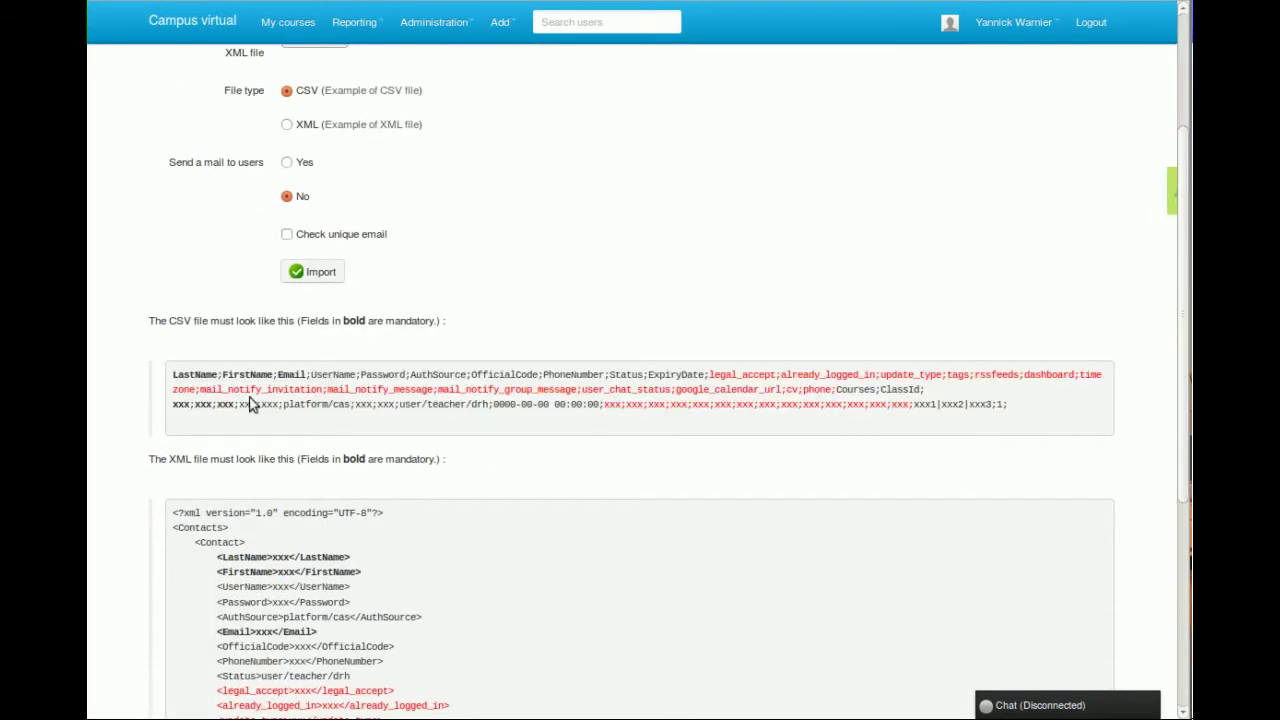
left_click_drag(174, 376, 304, 369)
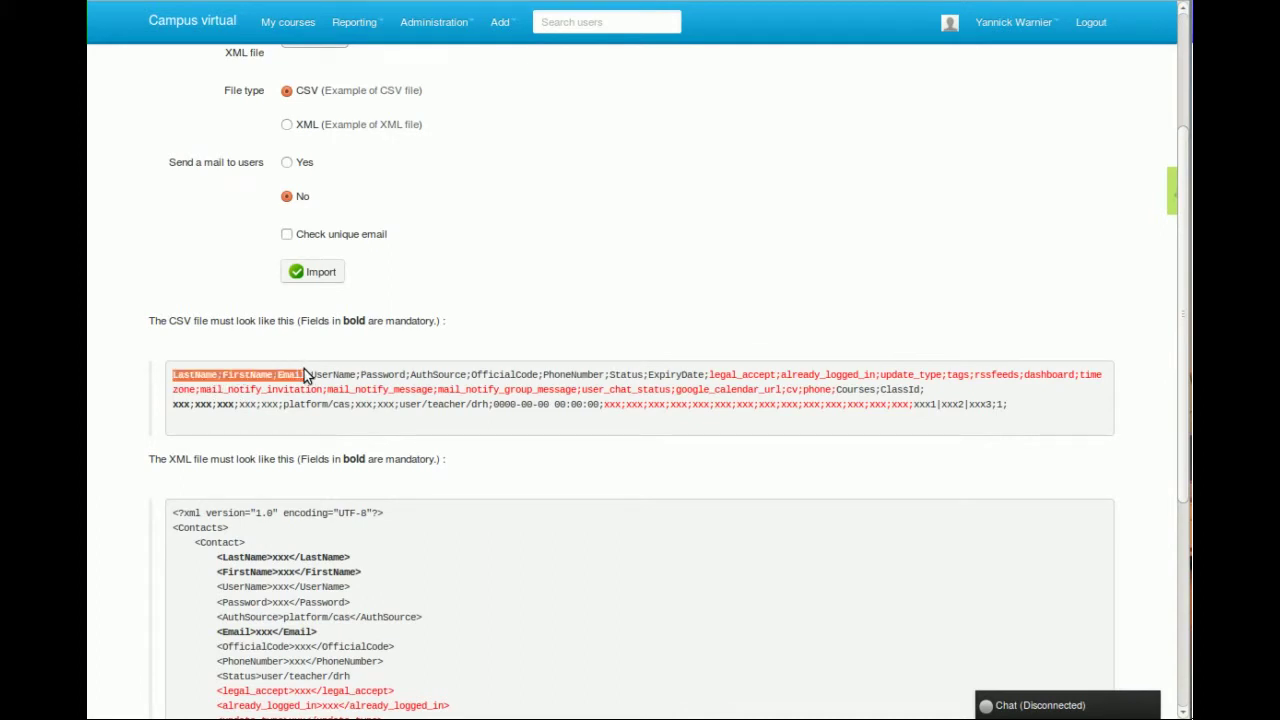
double_click(177, 376)
left_click(177, 376)
left_click_drag(175, 376, 951, 393)
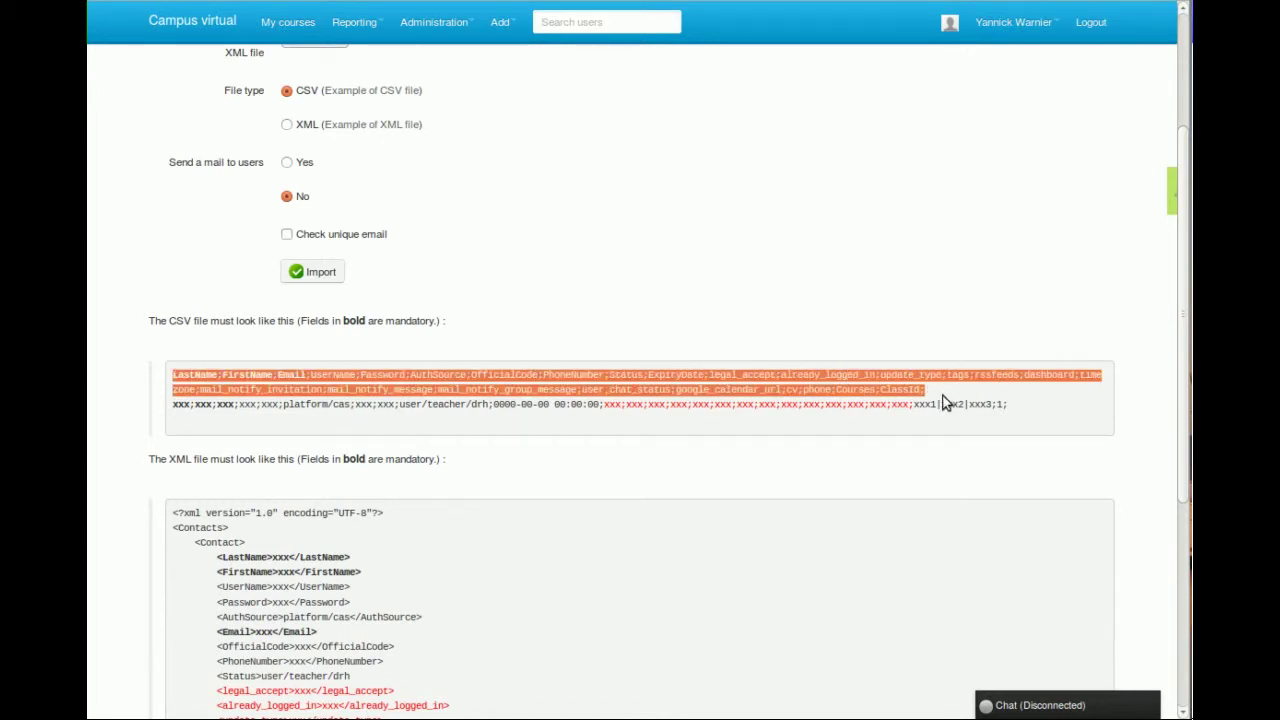
left_click(251, 353)
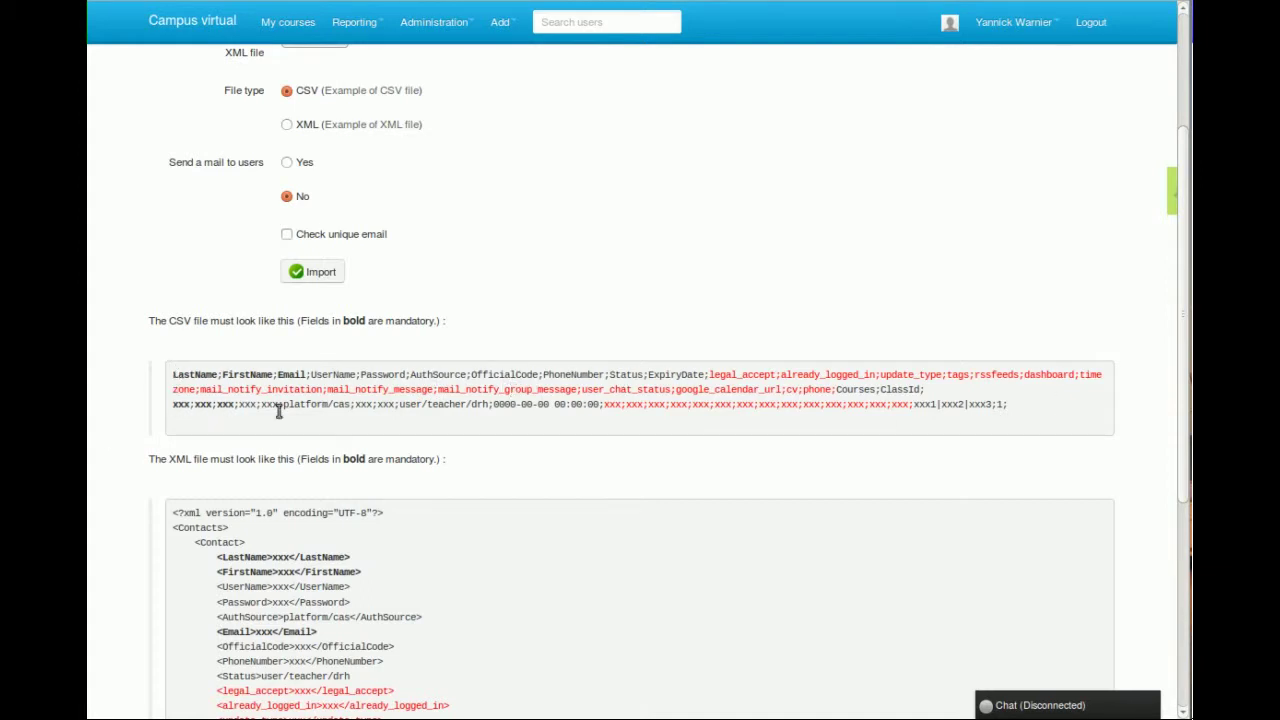
left_click_drag(172, 374, 307, 374)
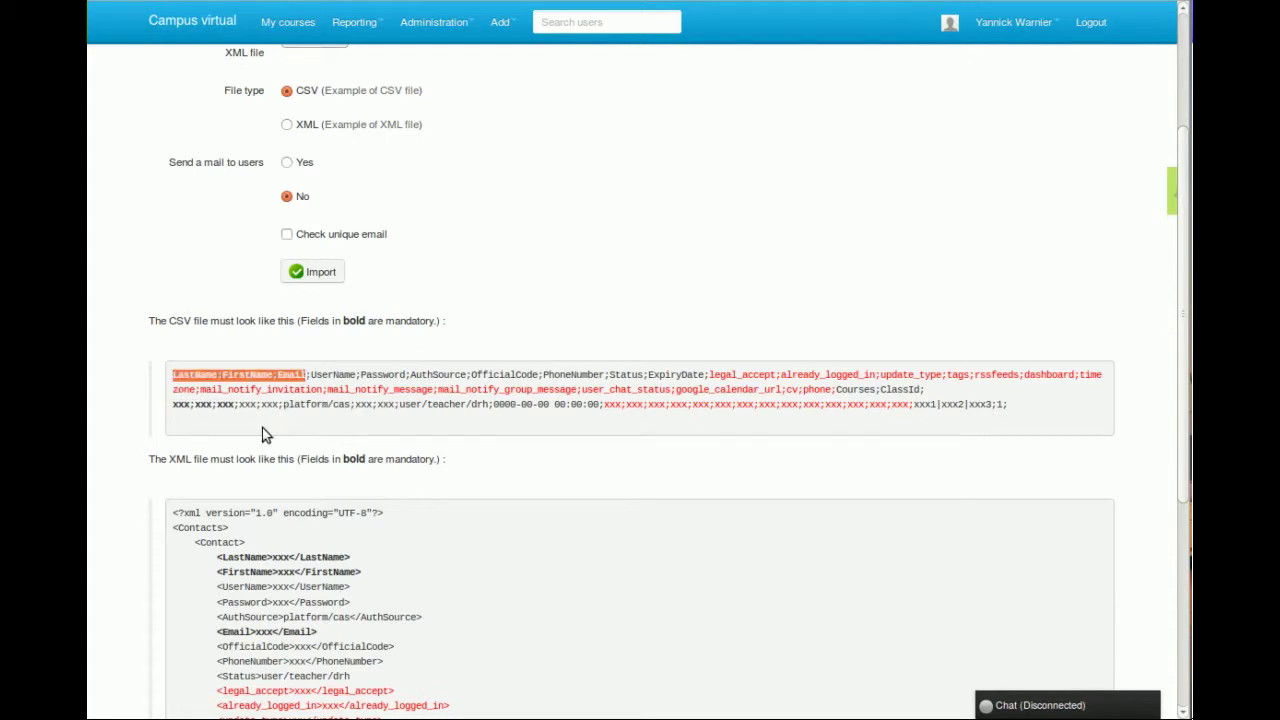
left_click(236, 412)
left_click_drag(234, 405, 163, 403)
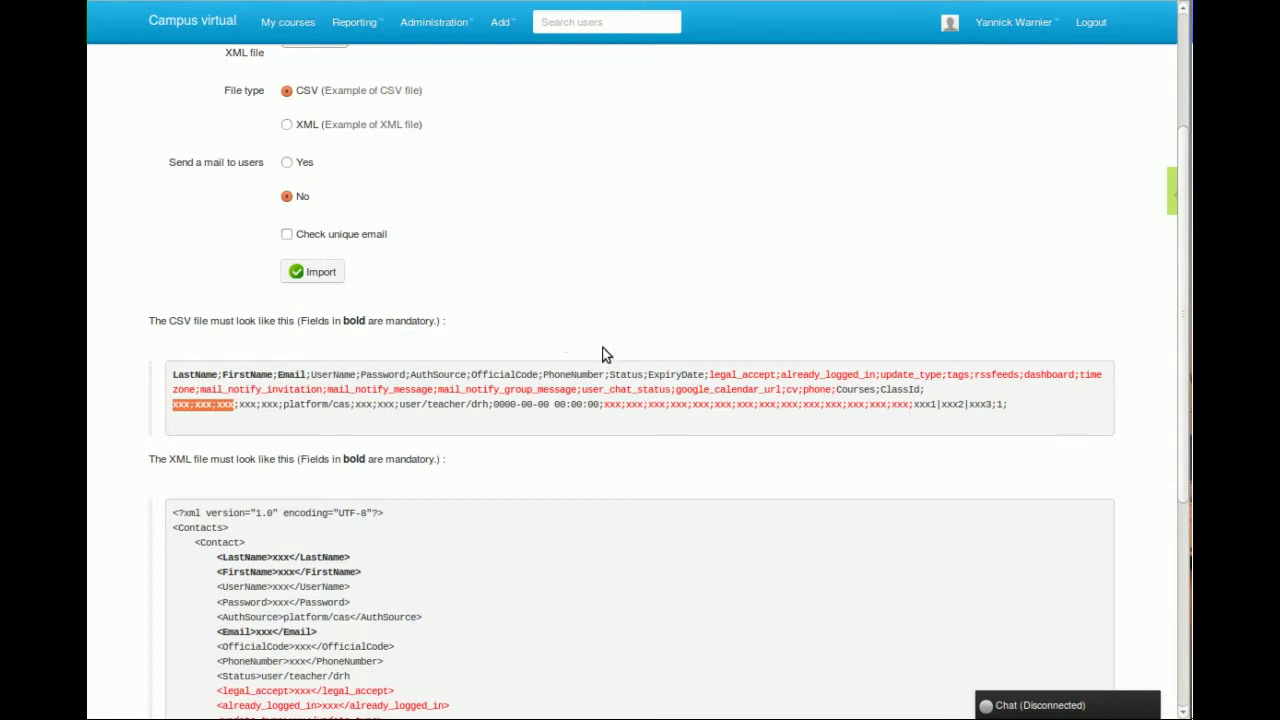
scroll(600, 347, "down", 3)
scroll(607, 340, "up", 1)
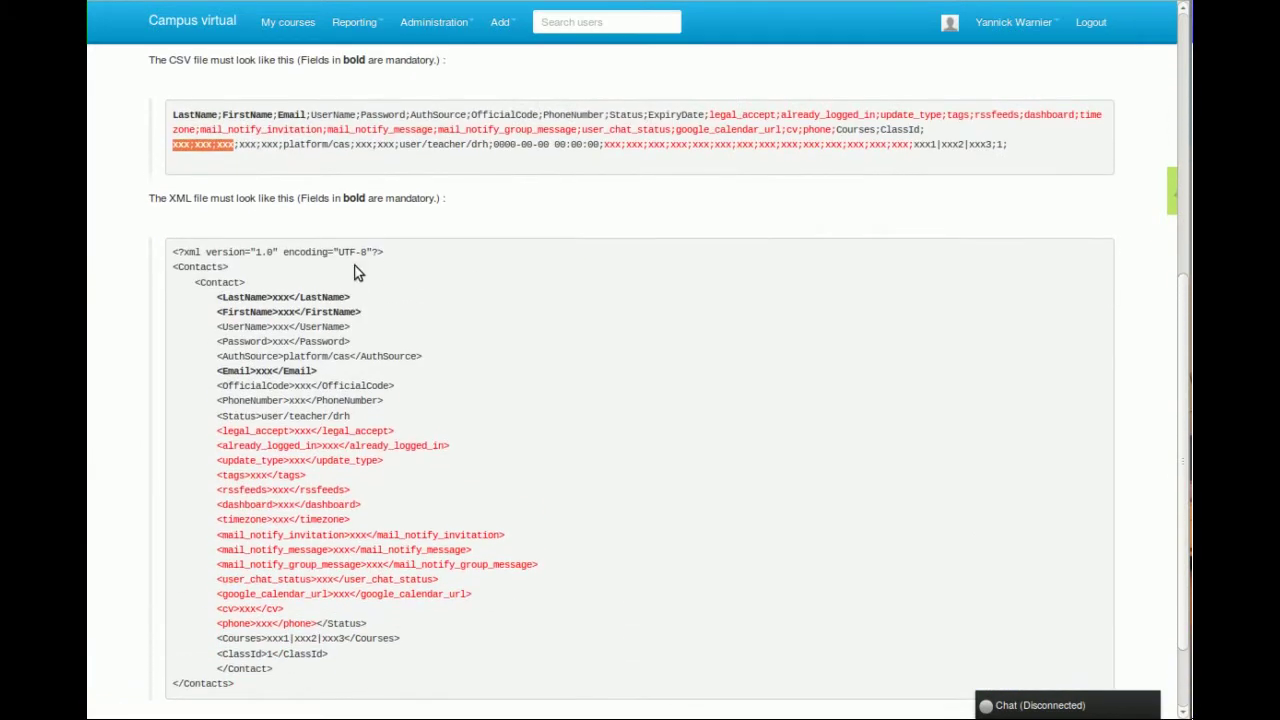
Examine the rest of the XML example and try the unique email check on the import form
scroll(615, 303, "down", 1)
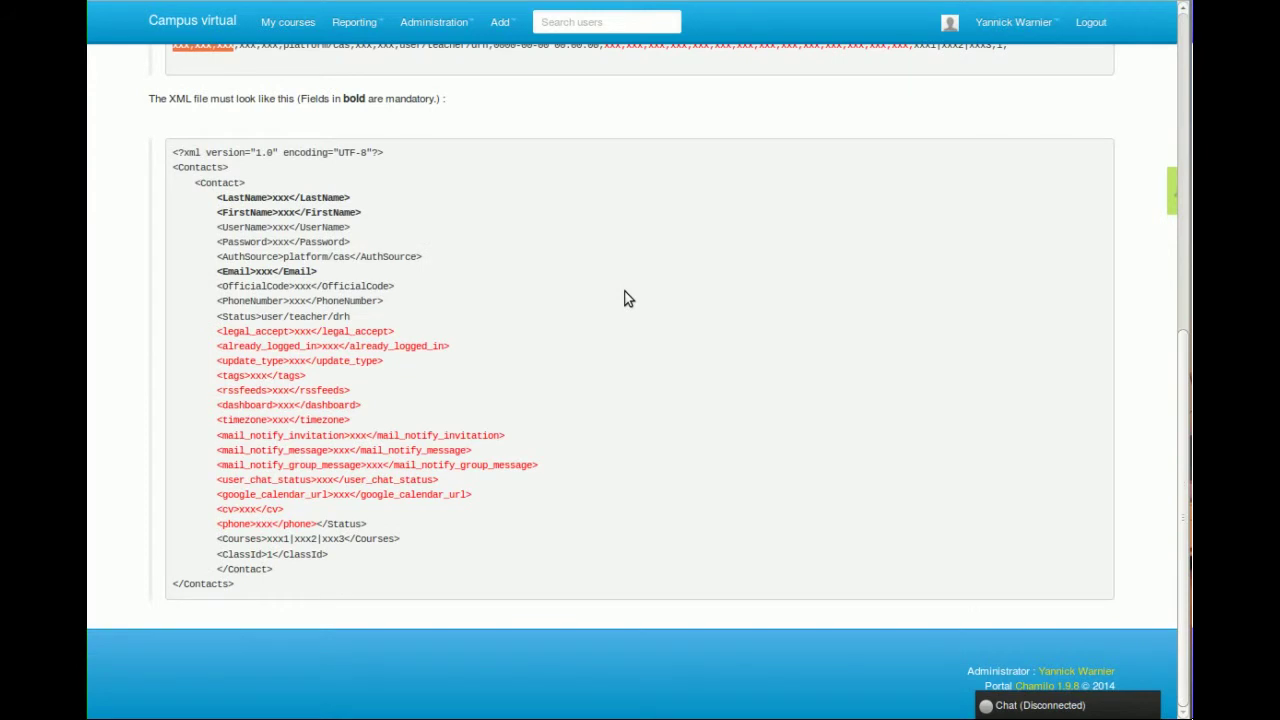
scroll(624, 298, "up", 6)
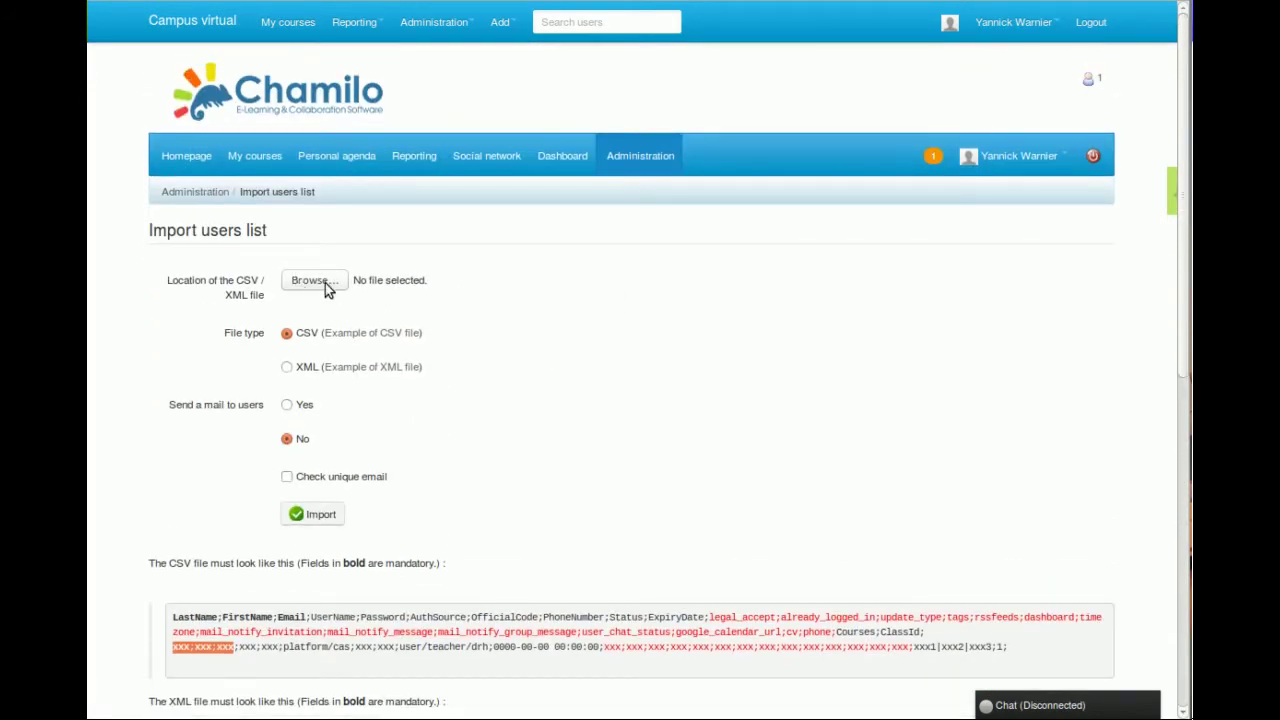
left_click(288, 478)
left_click(289, 479)
Return to the administration page, open the user list and check the total number of users
left_click(220, 193)
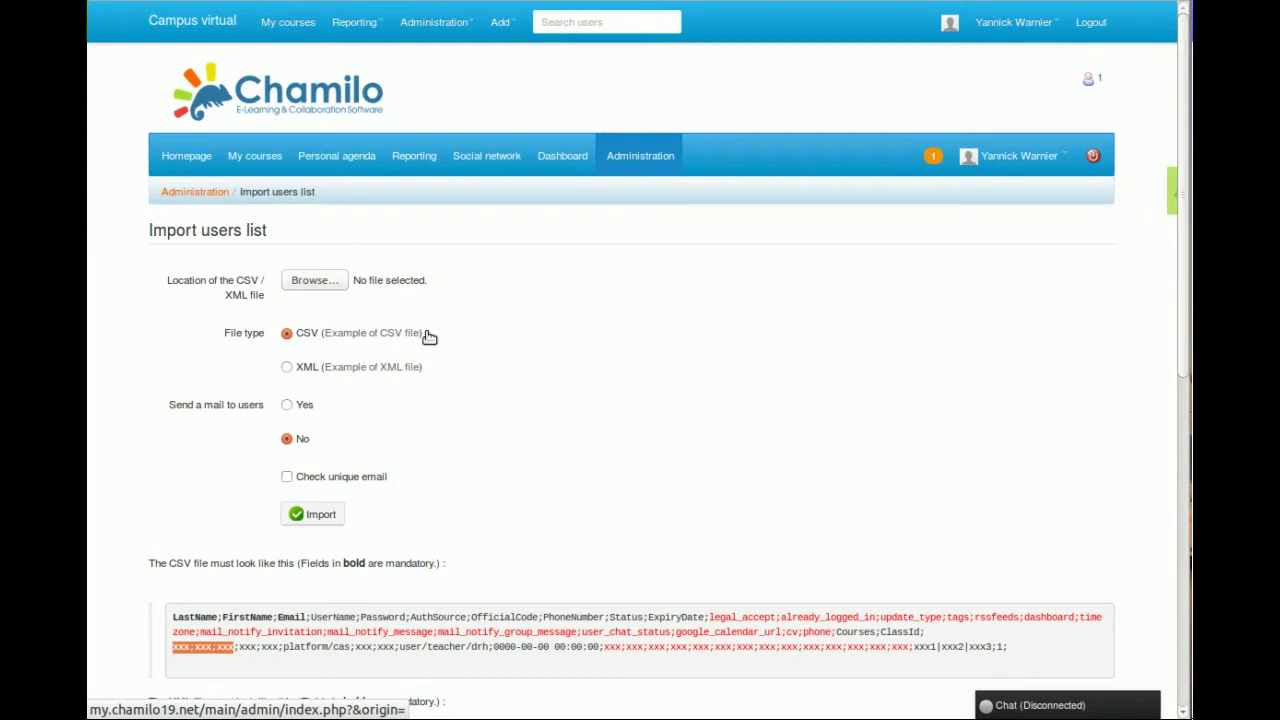
left_click(207, 276)
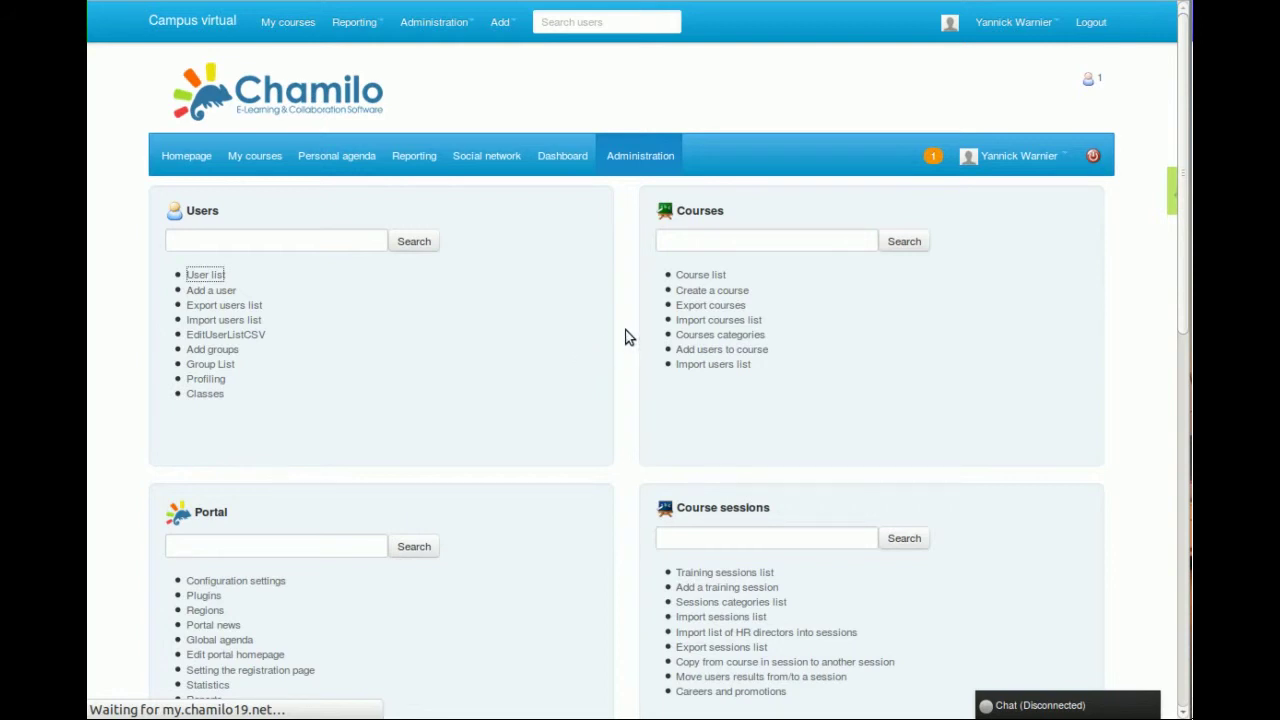
scroll(623, 331, "down", 10)
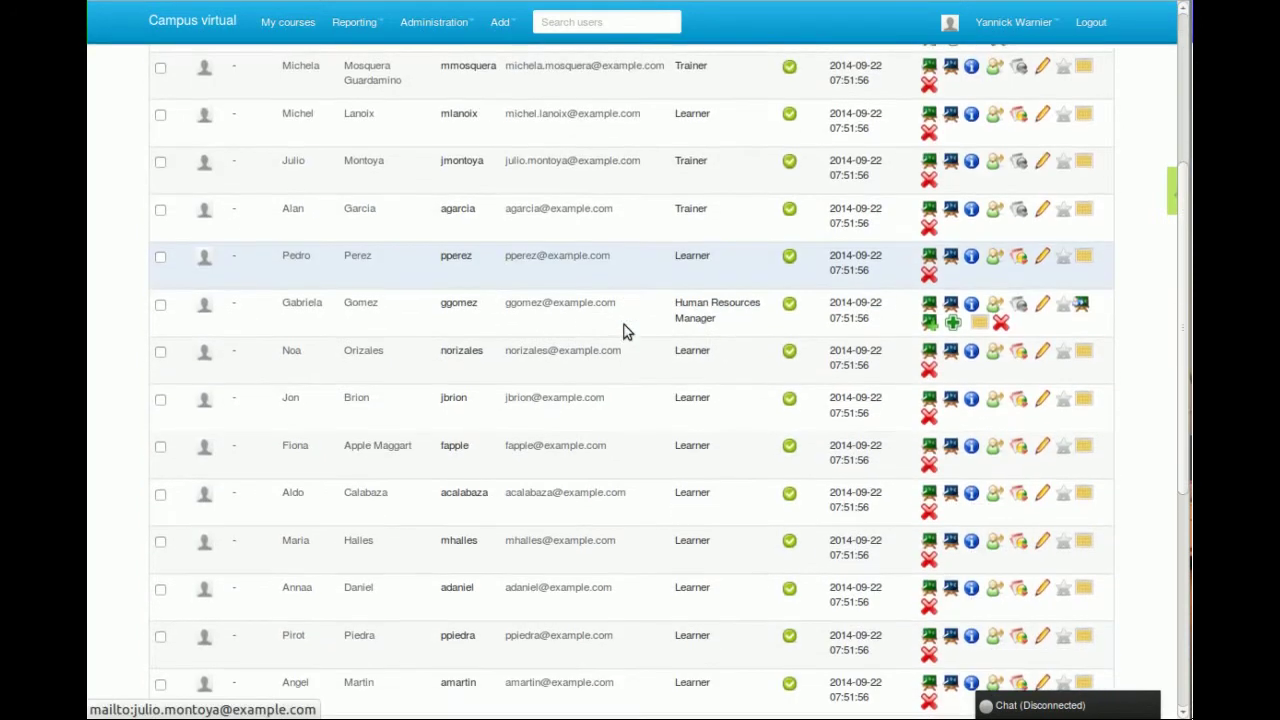
scroll(623, 331, "up", 10)
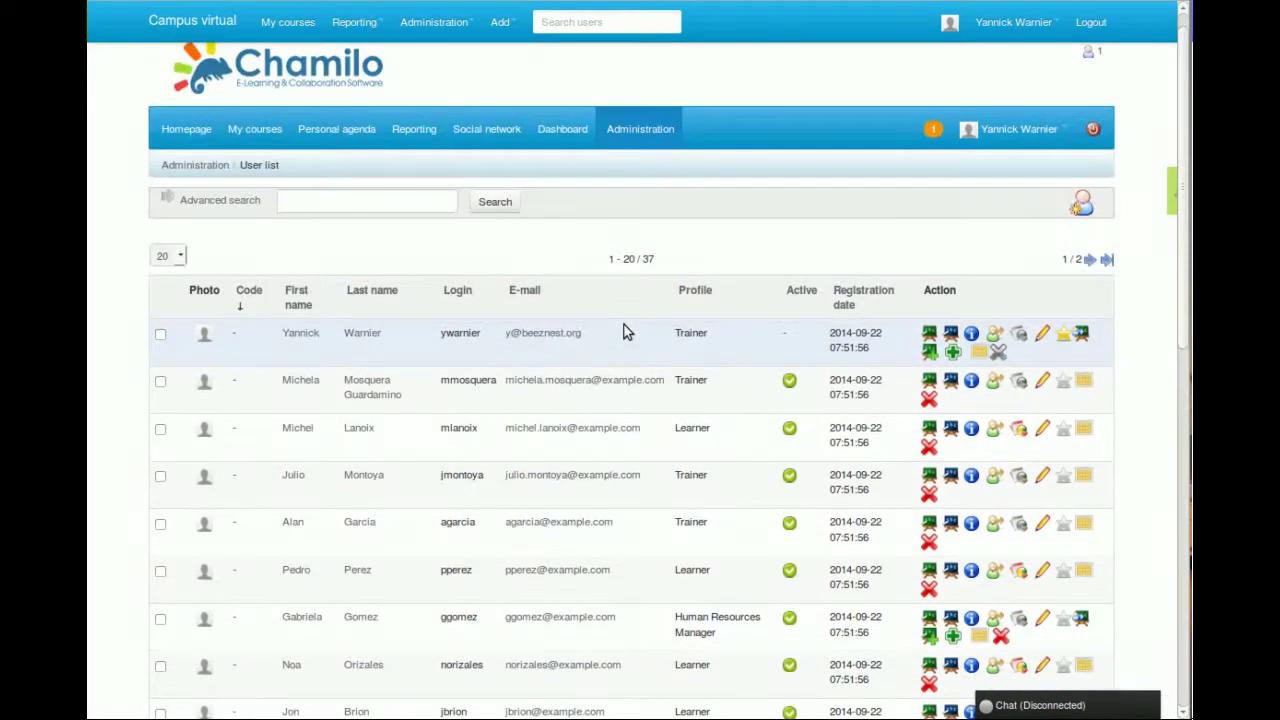
left_click_drag(637, 286, 650, 287)
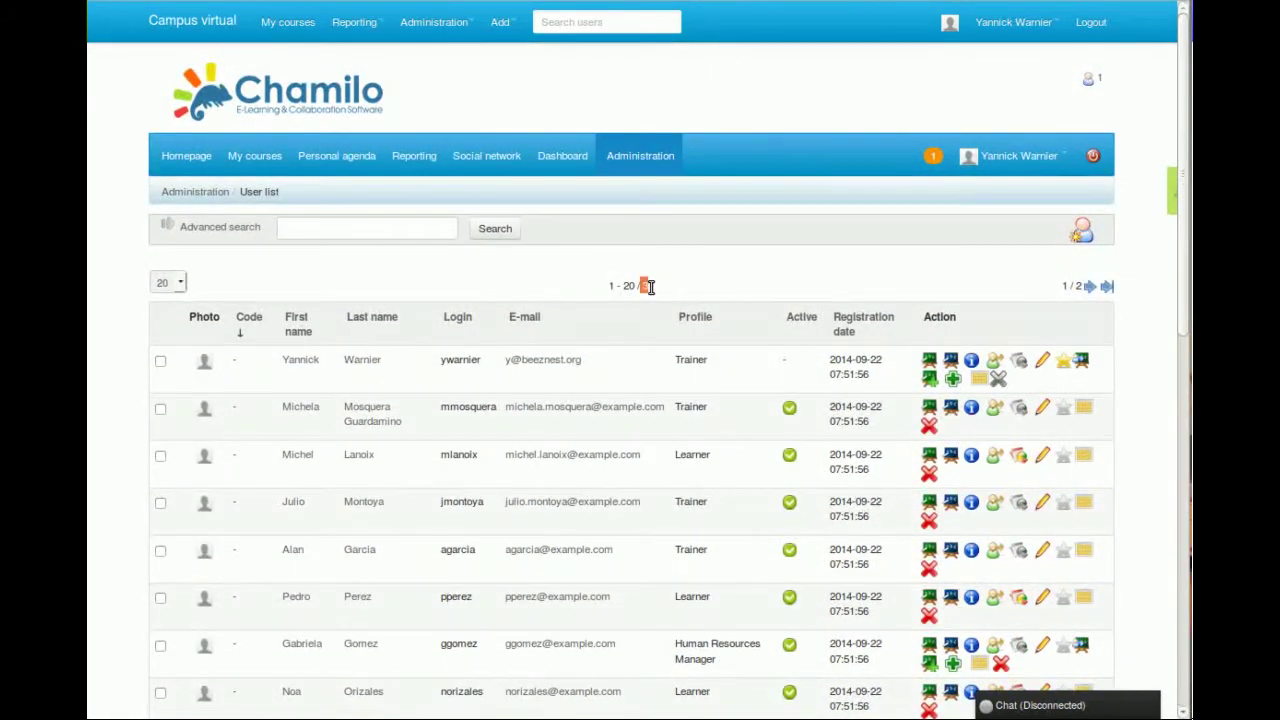
left_click(645, 286)
left_click(661, 286)
Look through the rest of the first page and the second page of the user list
scroll(622, 321, "down", 8)
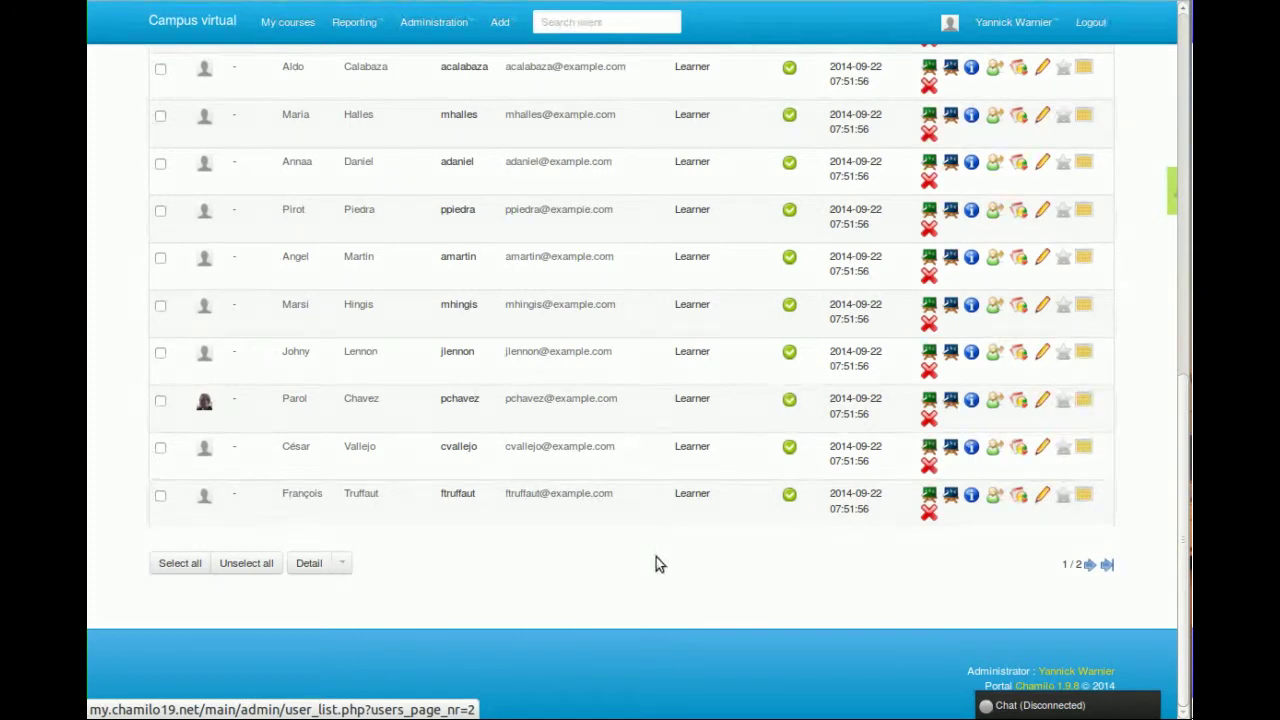
scroll(680, 366, "down", 6)
scroll(687, 370, "up", 4)
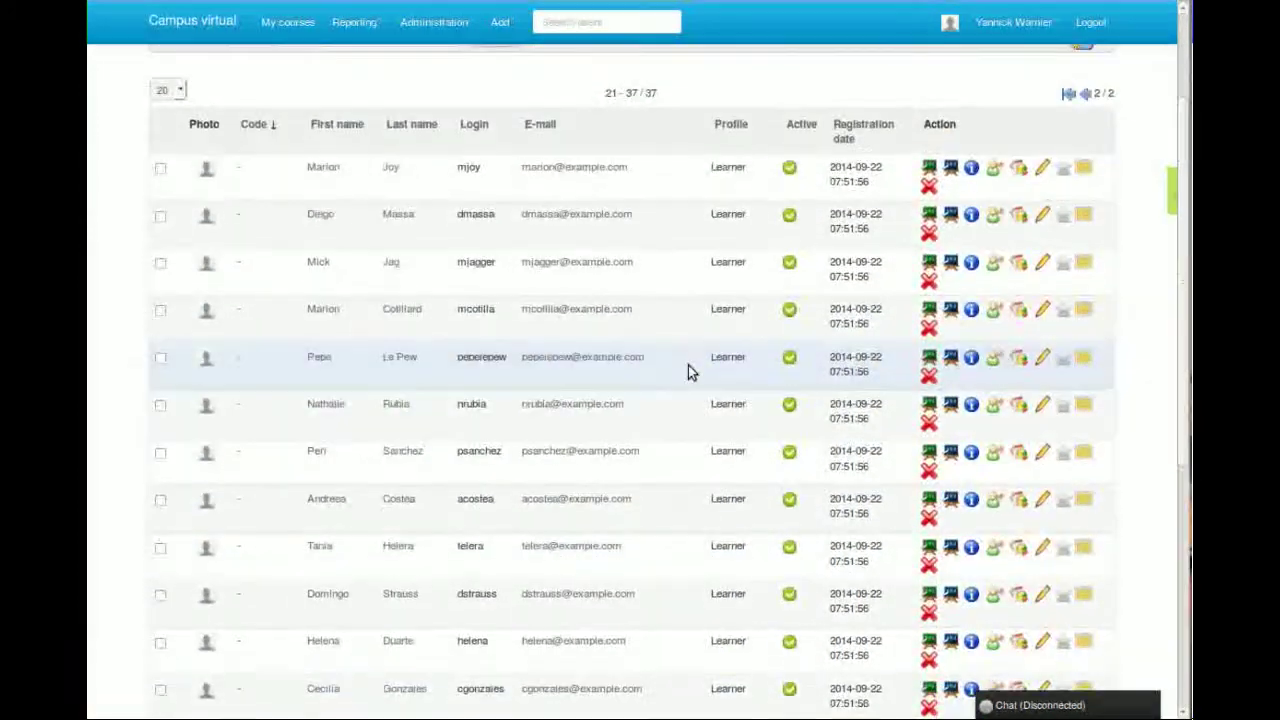
scroll(688, 370, "up", 3)
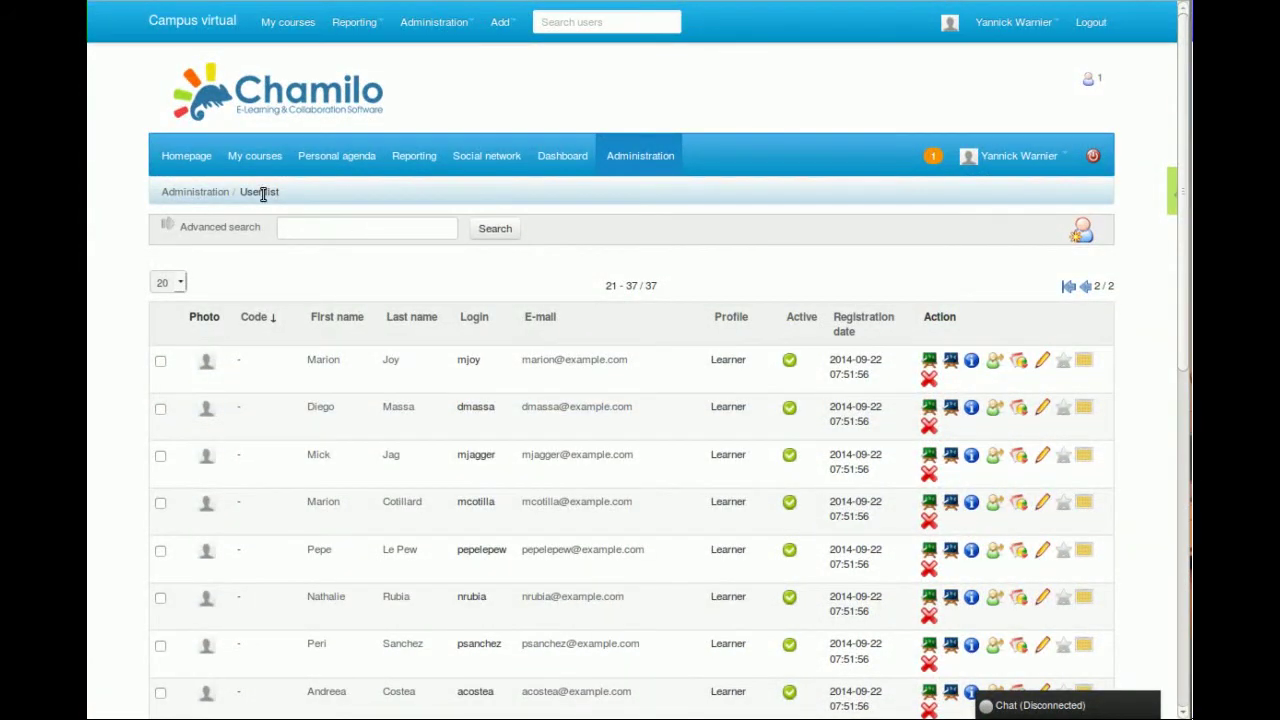
Open the portal's configuration settings from the administration page and search them for "regis"
left_click(221, 191)
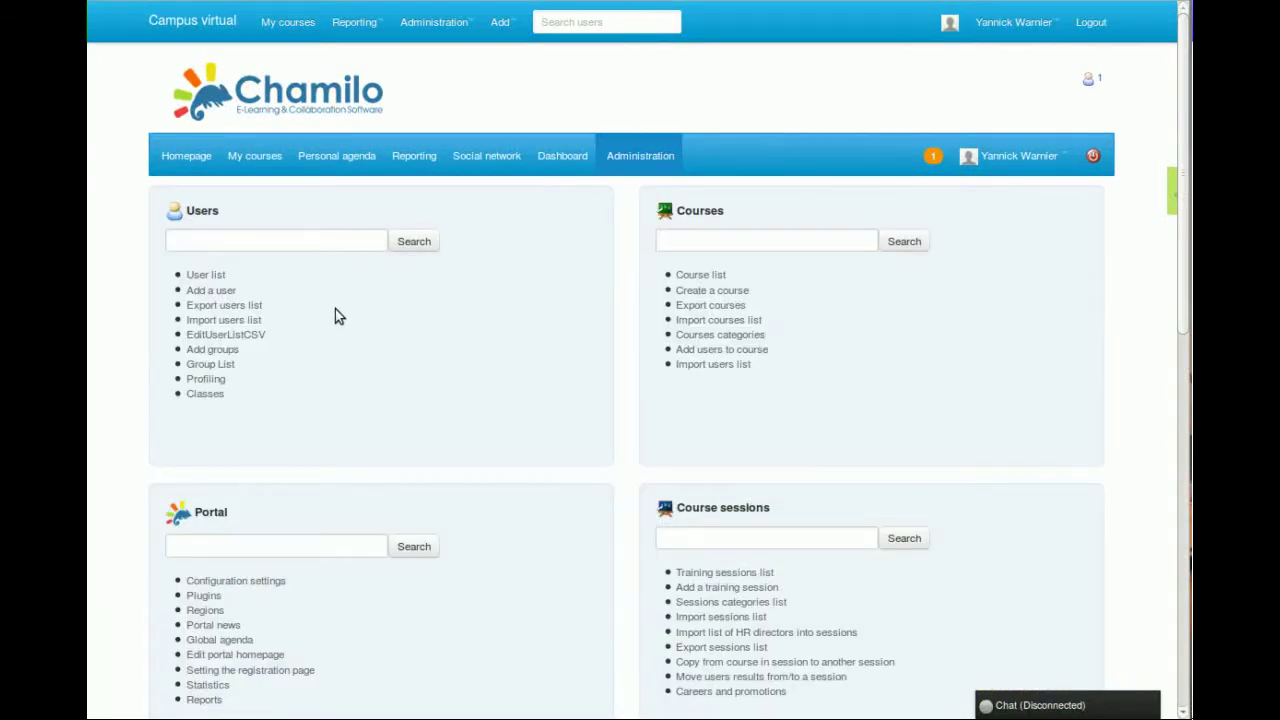
scroll(420, 365, "down", 3)
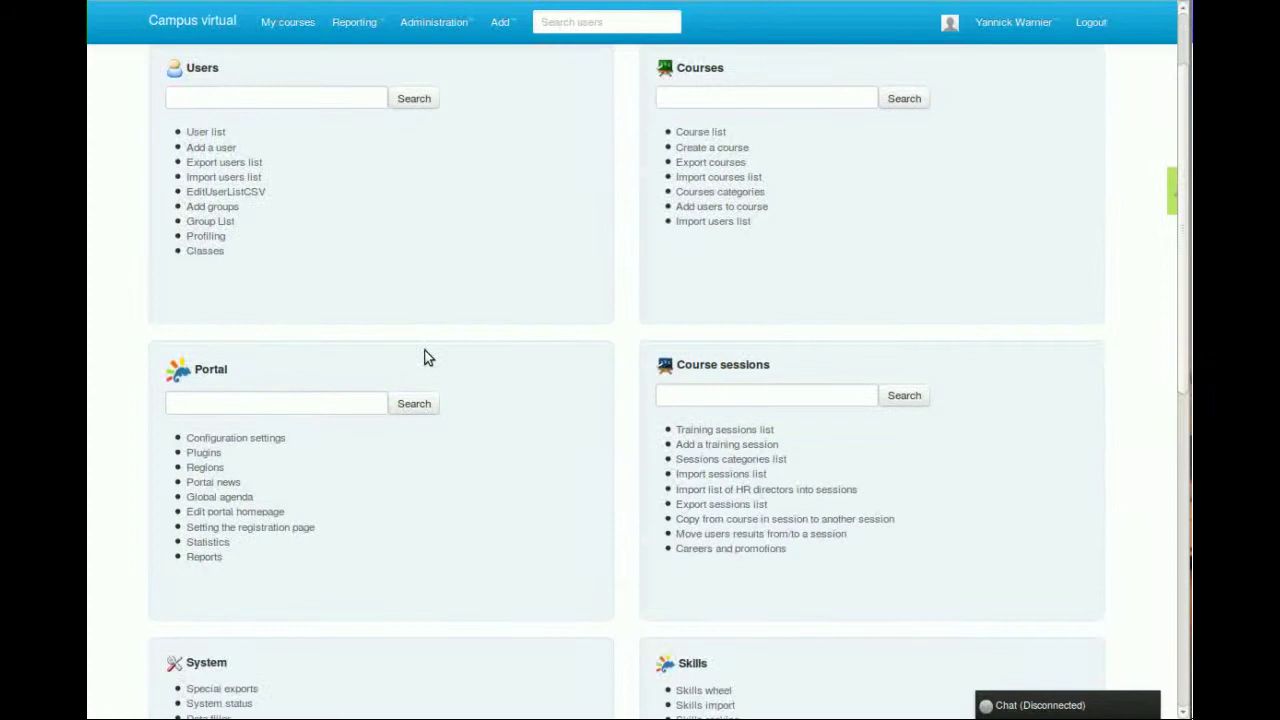
scroll(515, 326, "up", 2)
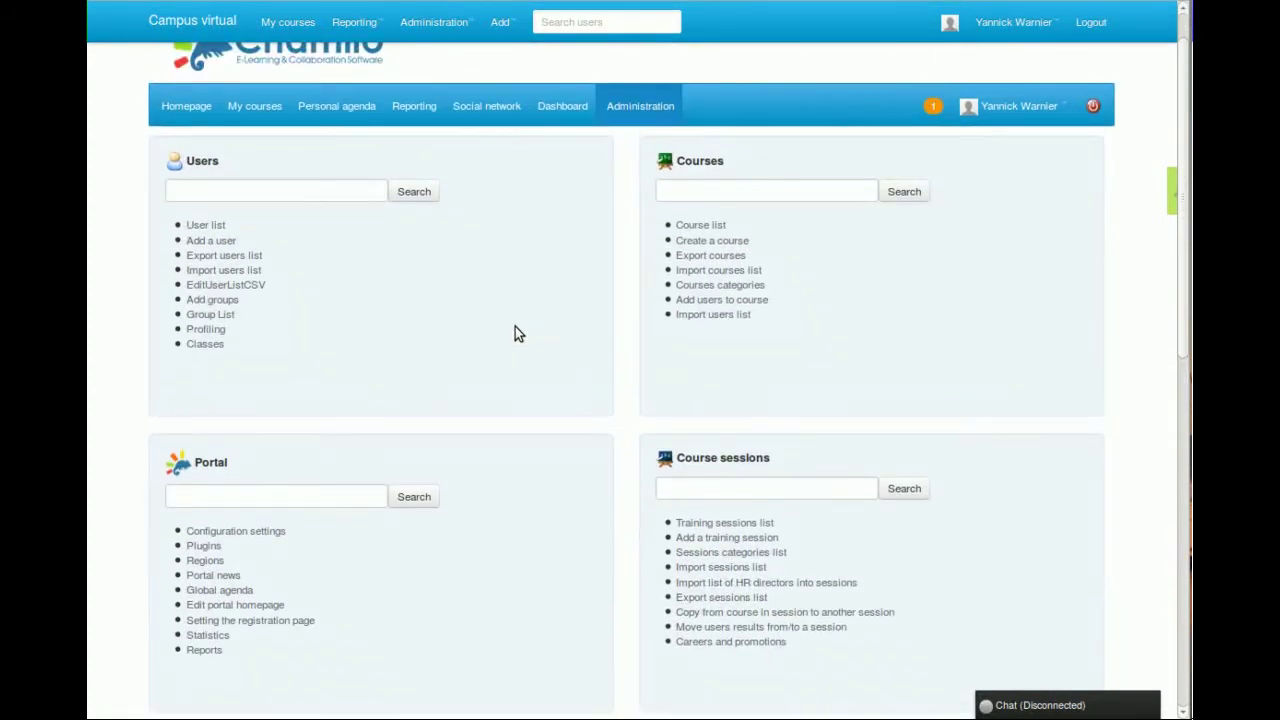
scroll(515, 326, "down", 2)
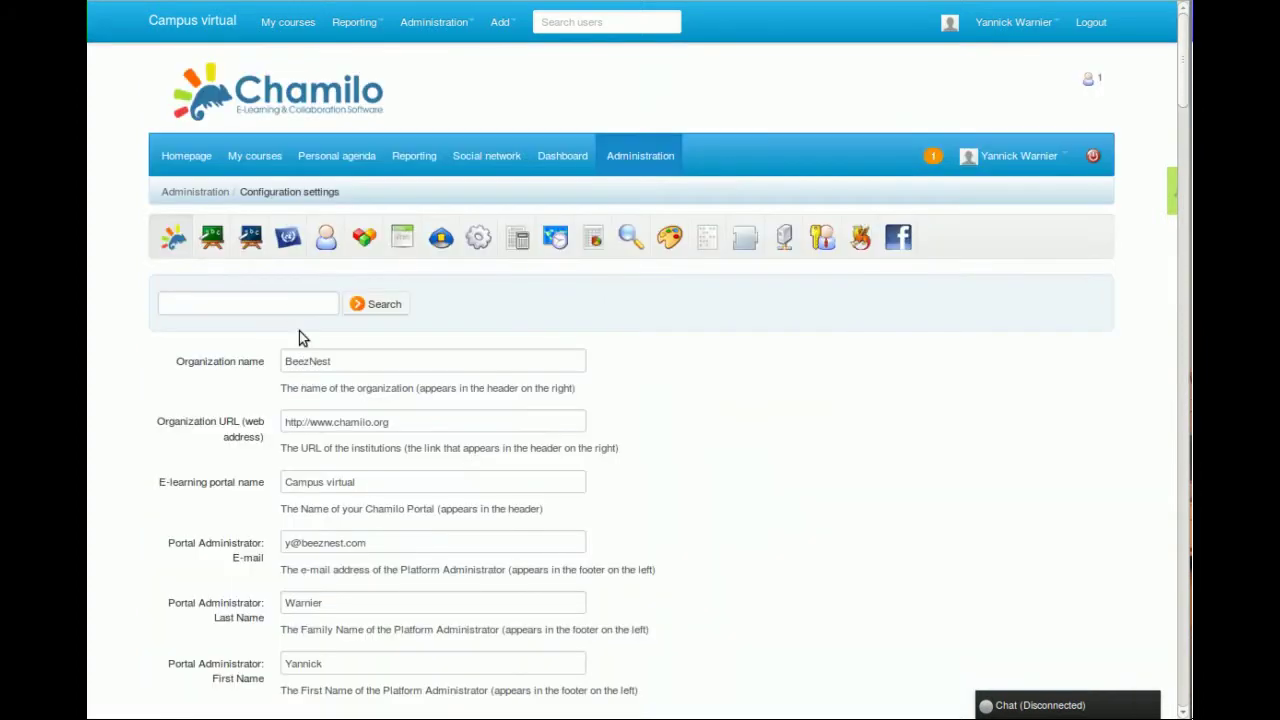
left_click(285, 300)
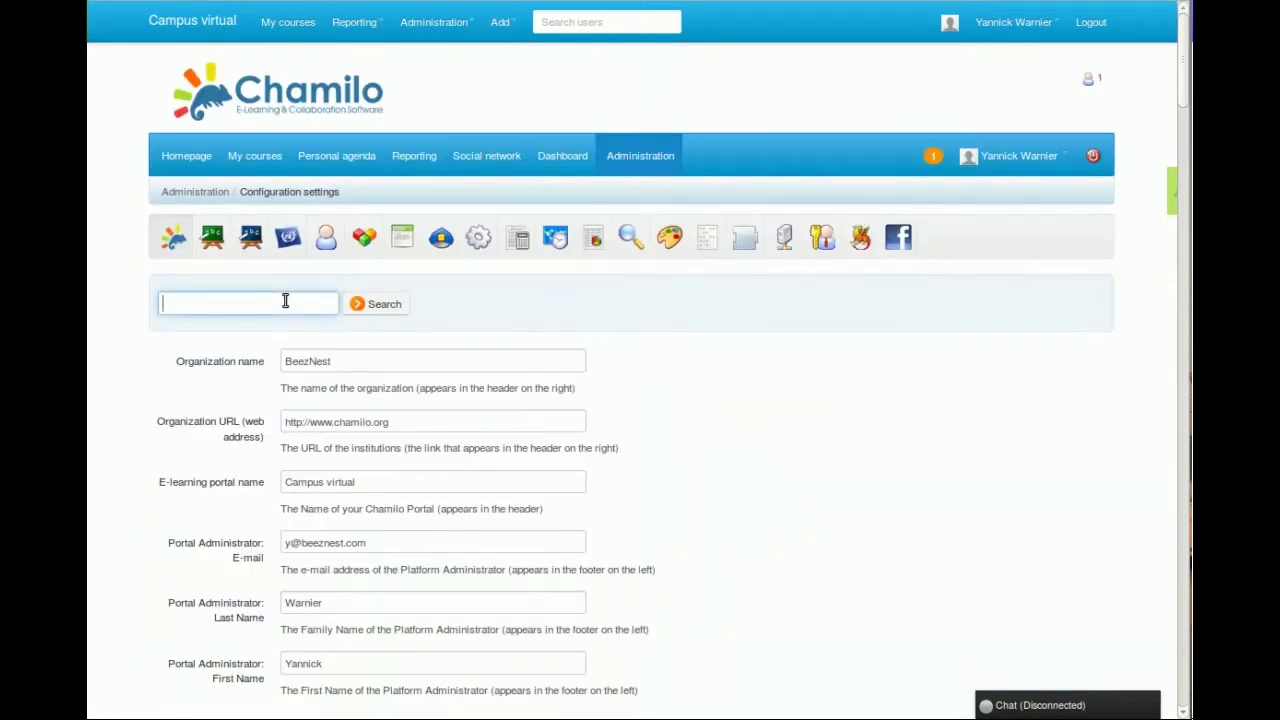
type("regis")
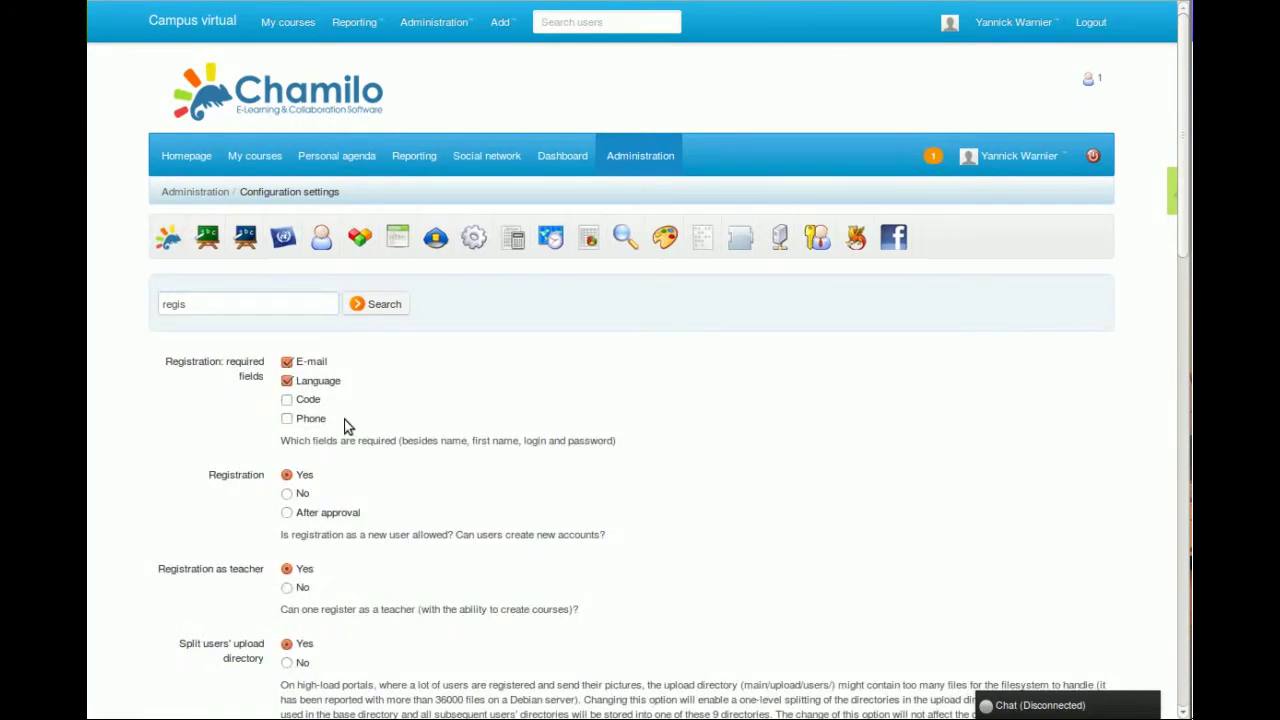
Examine the registration settings, try setting Registration to No, and return to the administration page without saving
scroll(346, 415, "down", 1)
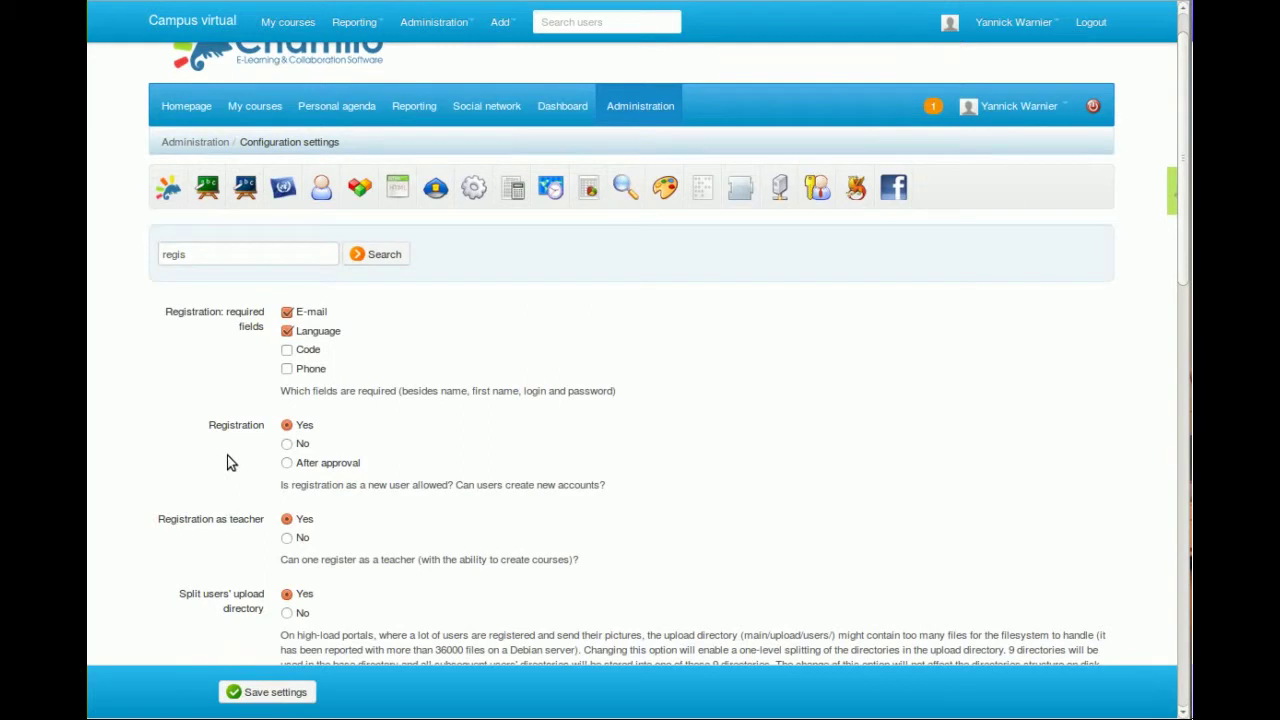
left_click(287, 443)
left_click(195, 142)
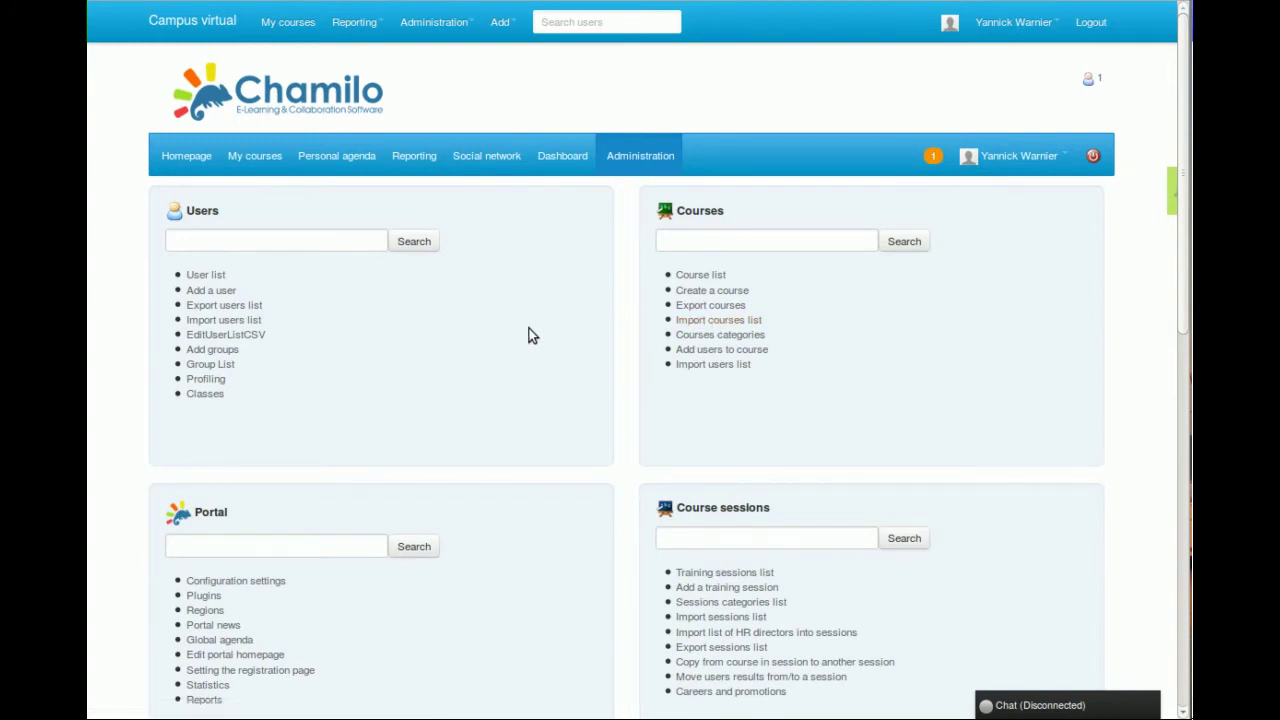
left_click(712, 357)
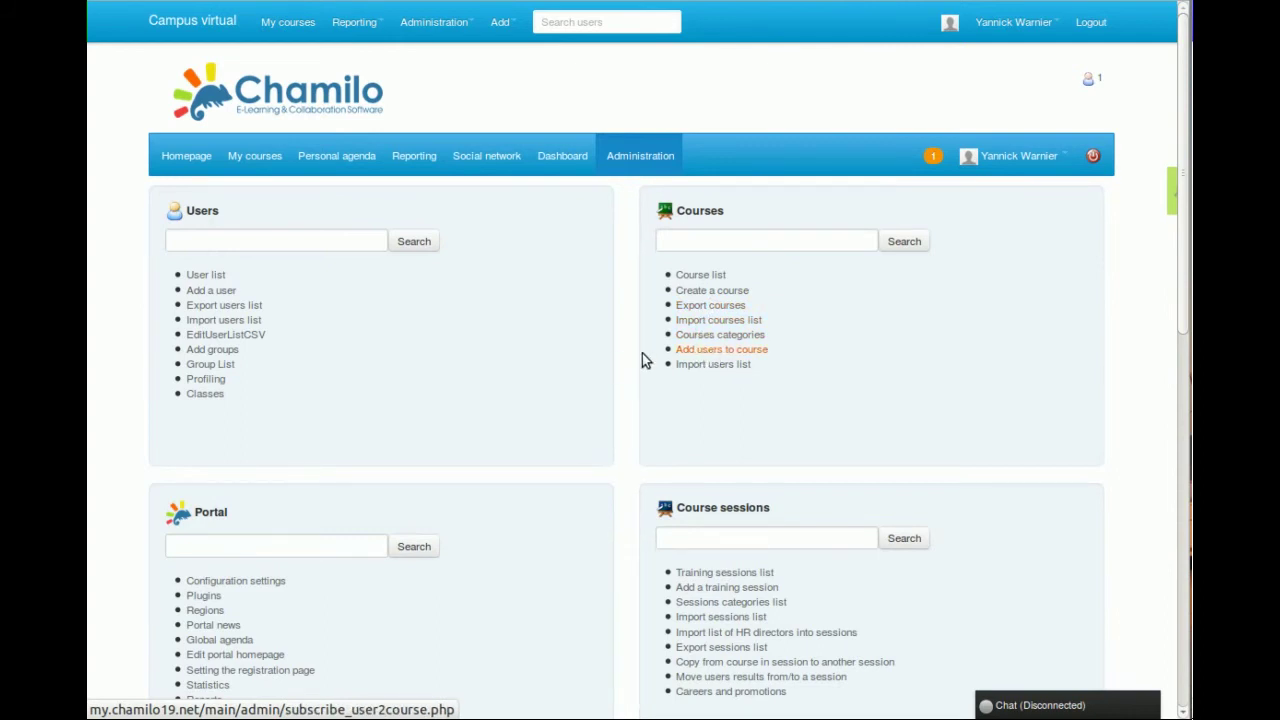
scroll(325, 423, "down", 3)
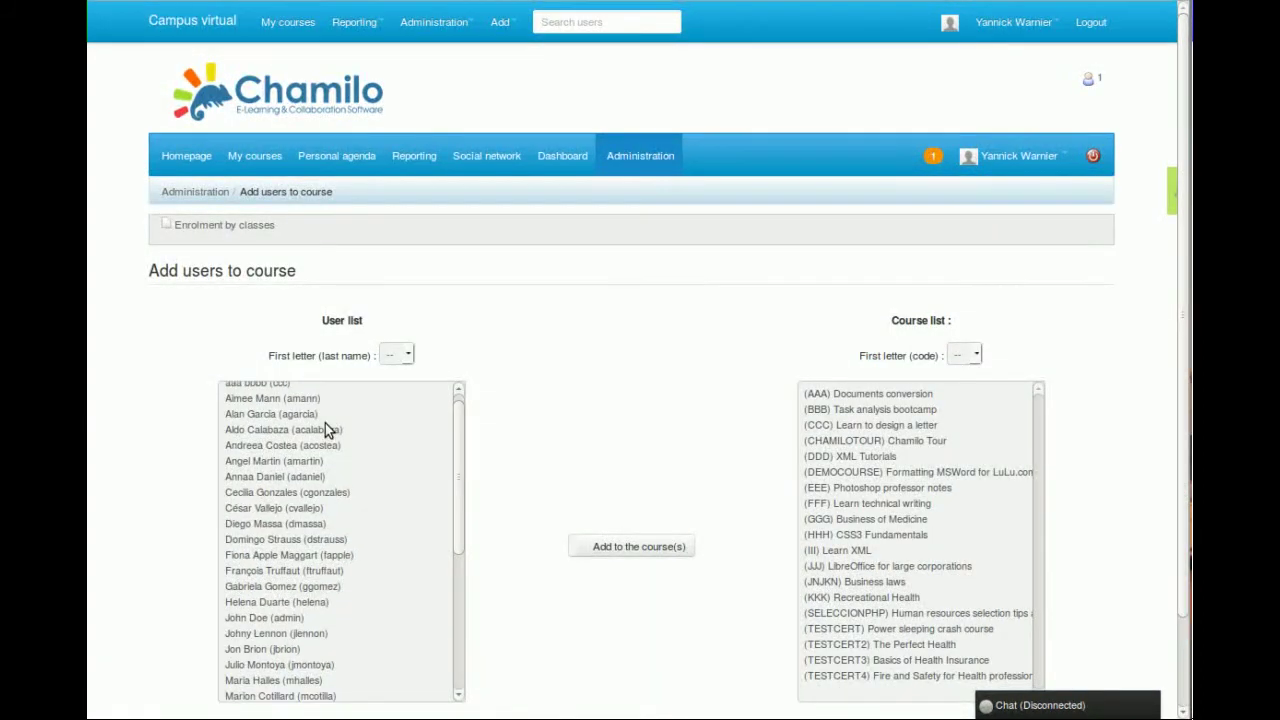
left_click(322, 428)
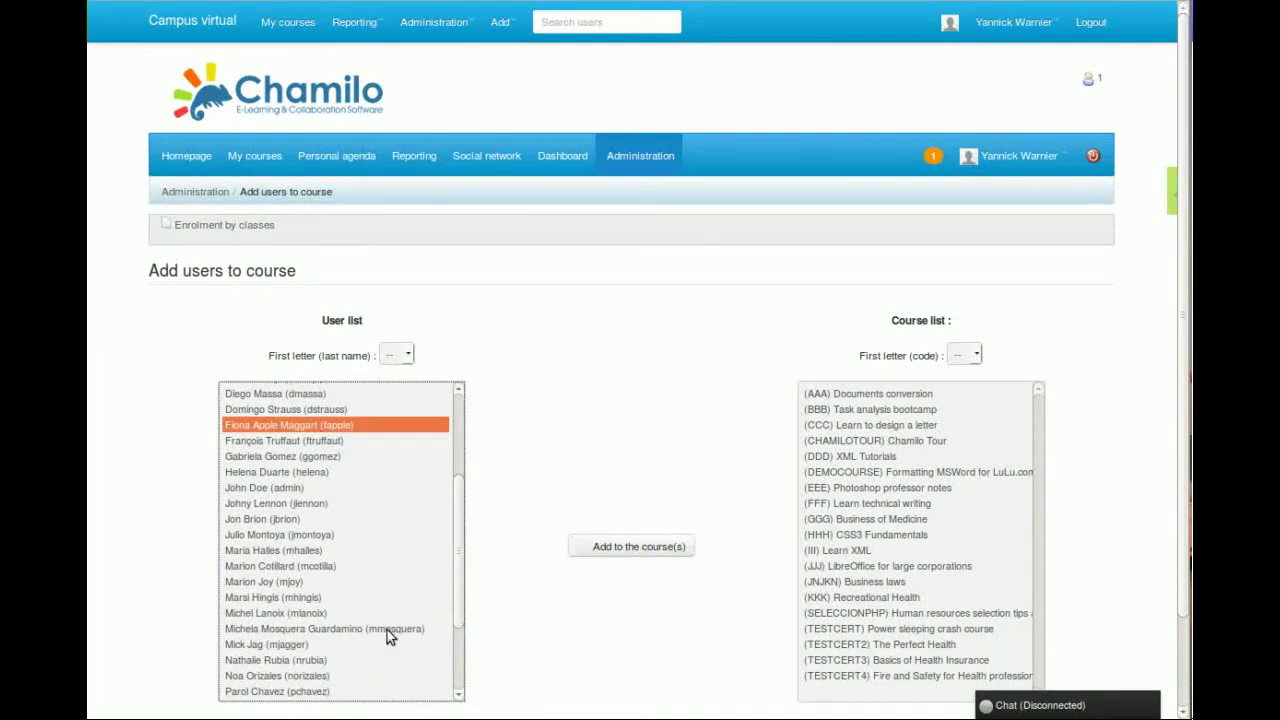
left_click(274, 568)
left_click(284, 612, "shift")
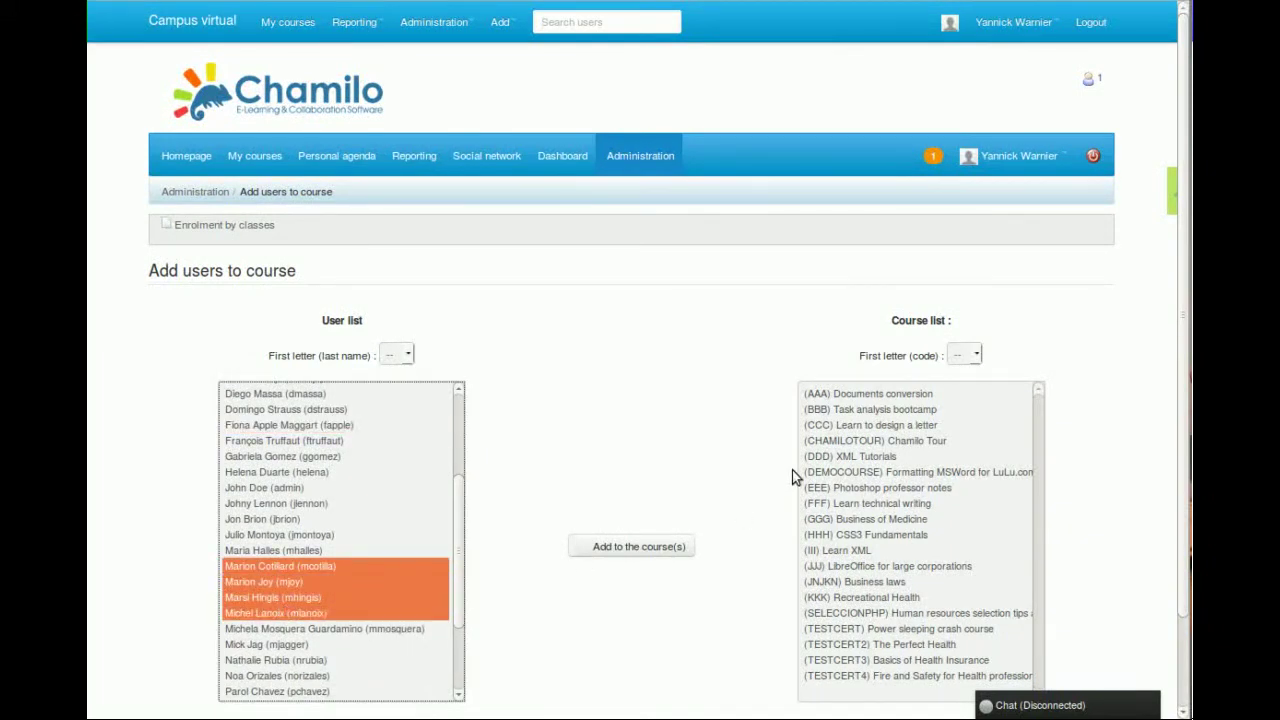
left_click(858, 443)
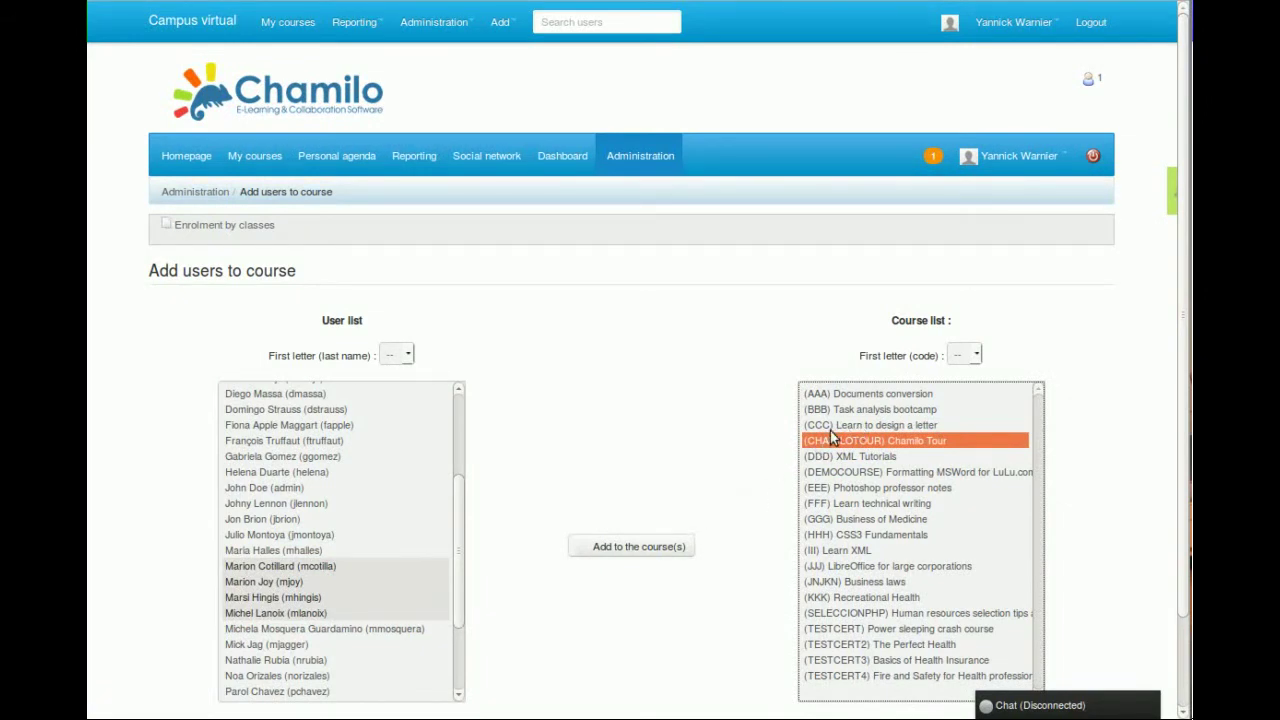
left_click(830, 426)
left_click(607, 533)
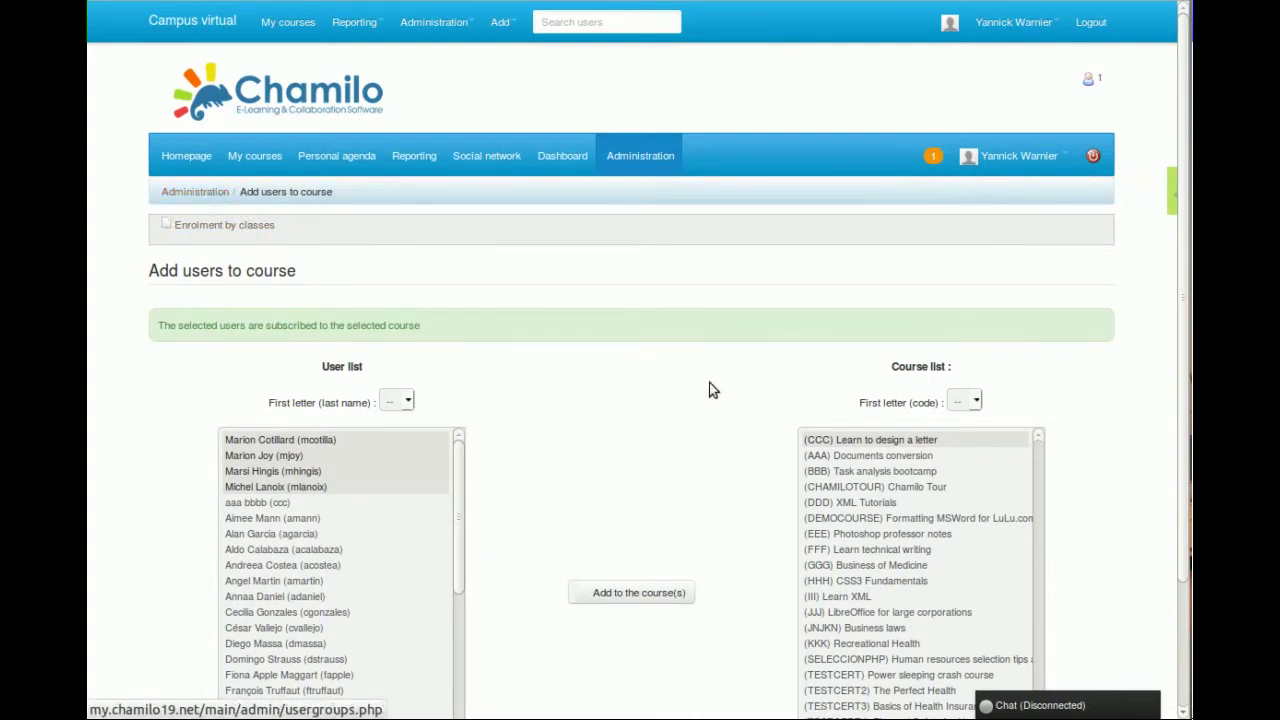
left_click(855, 441)
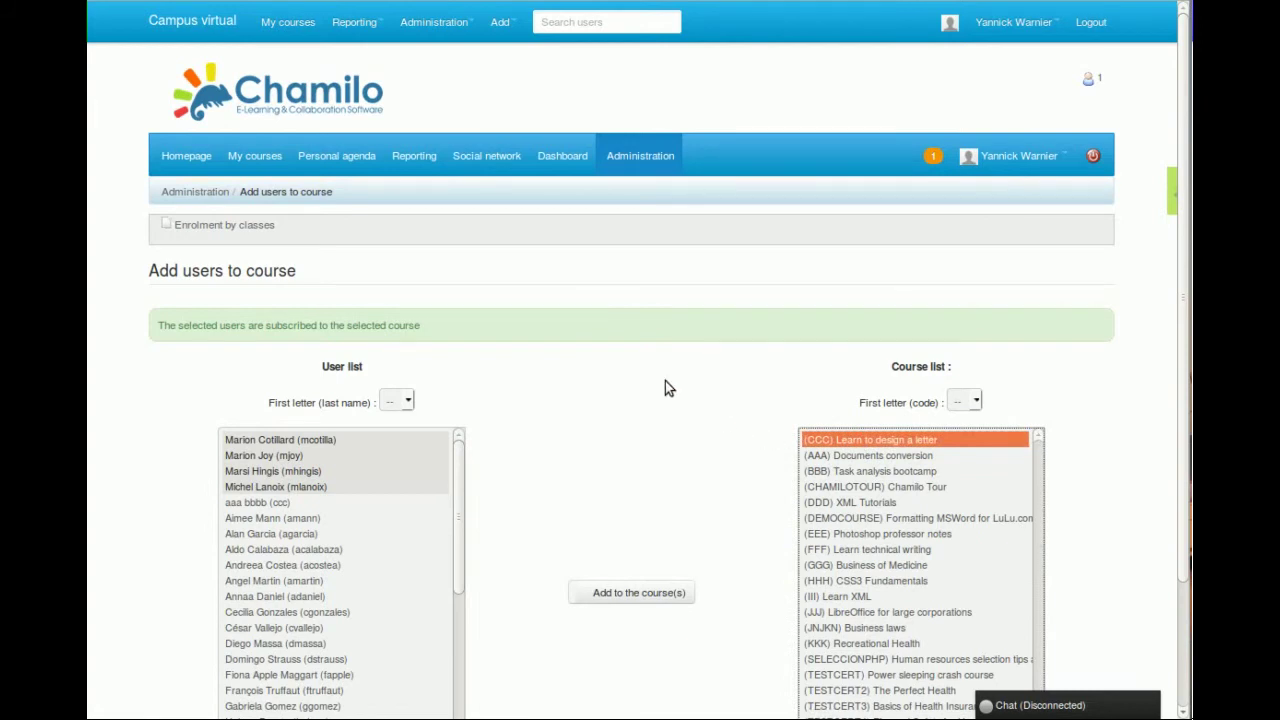
Open the Learn to design a letter course from the administration's course list and check its enrolled users
left_click(658, 157)
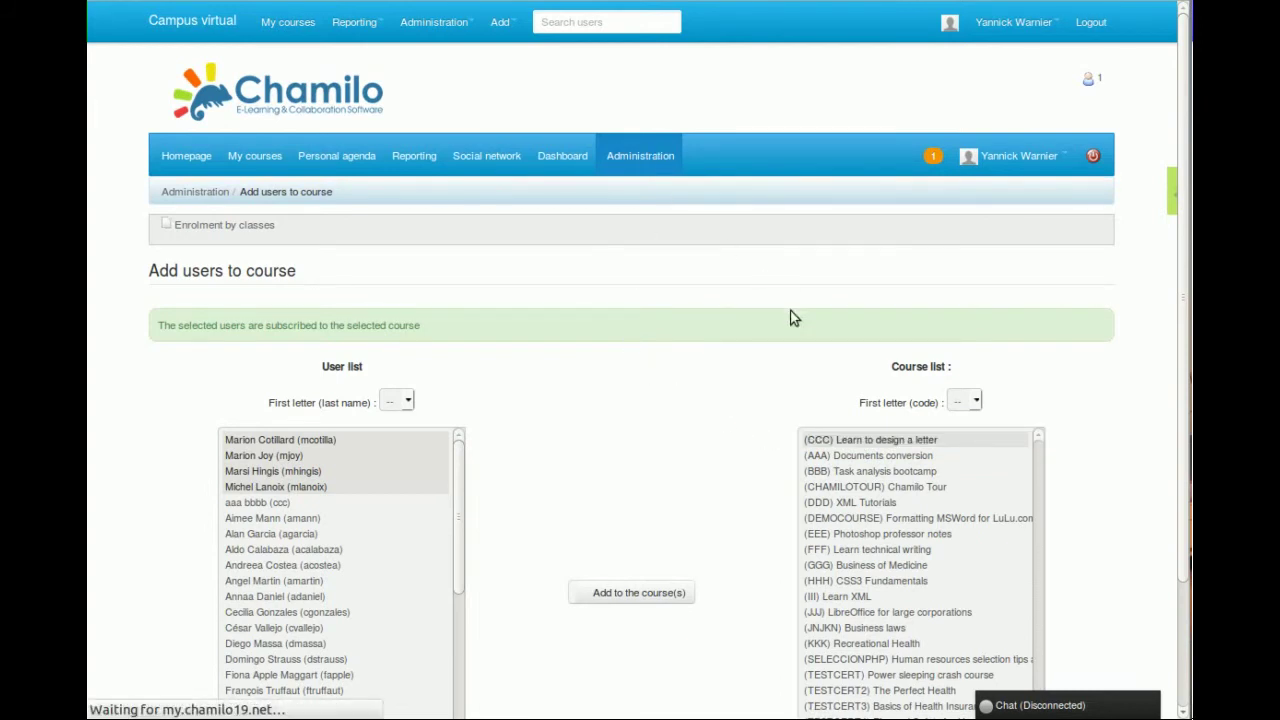
left_click(696, 276)
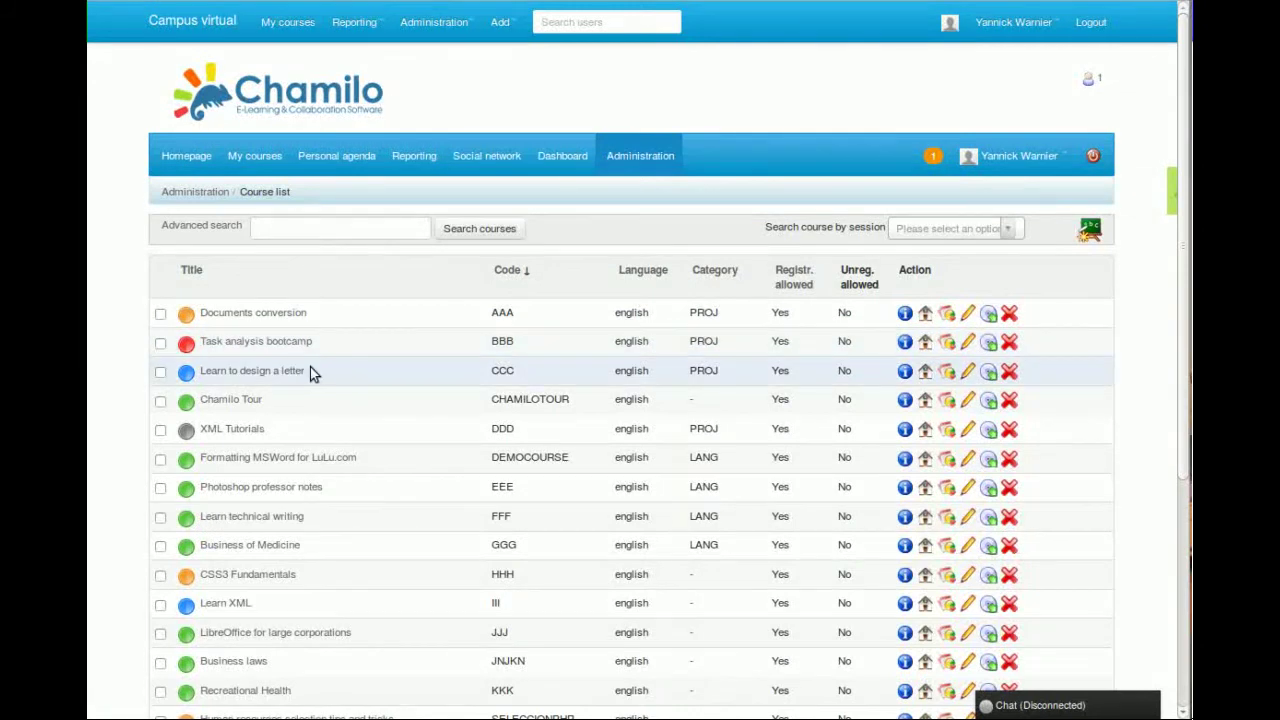
left_click(285, 374)
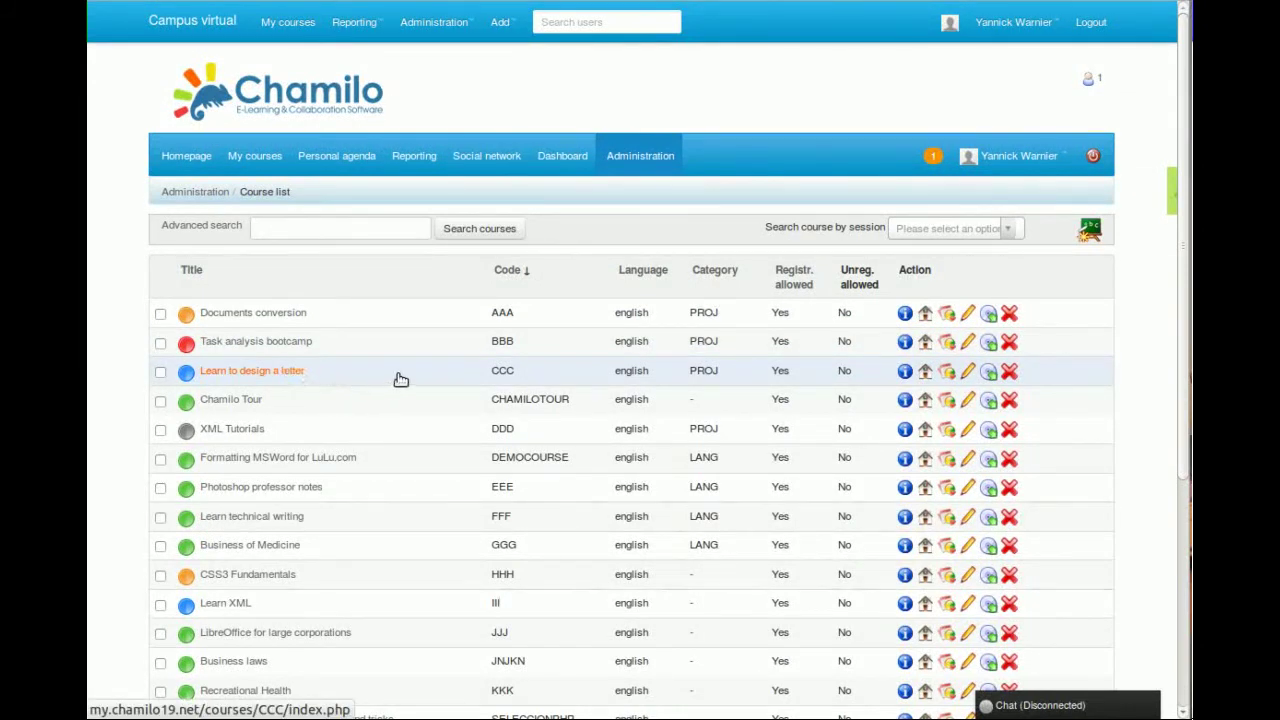
left_click(690, 625)
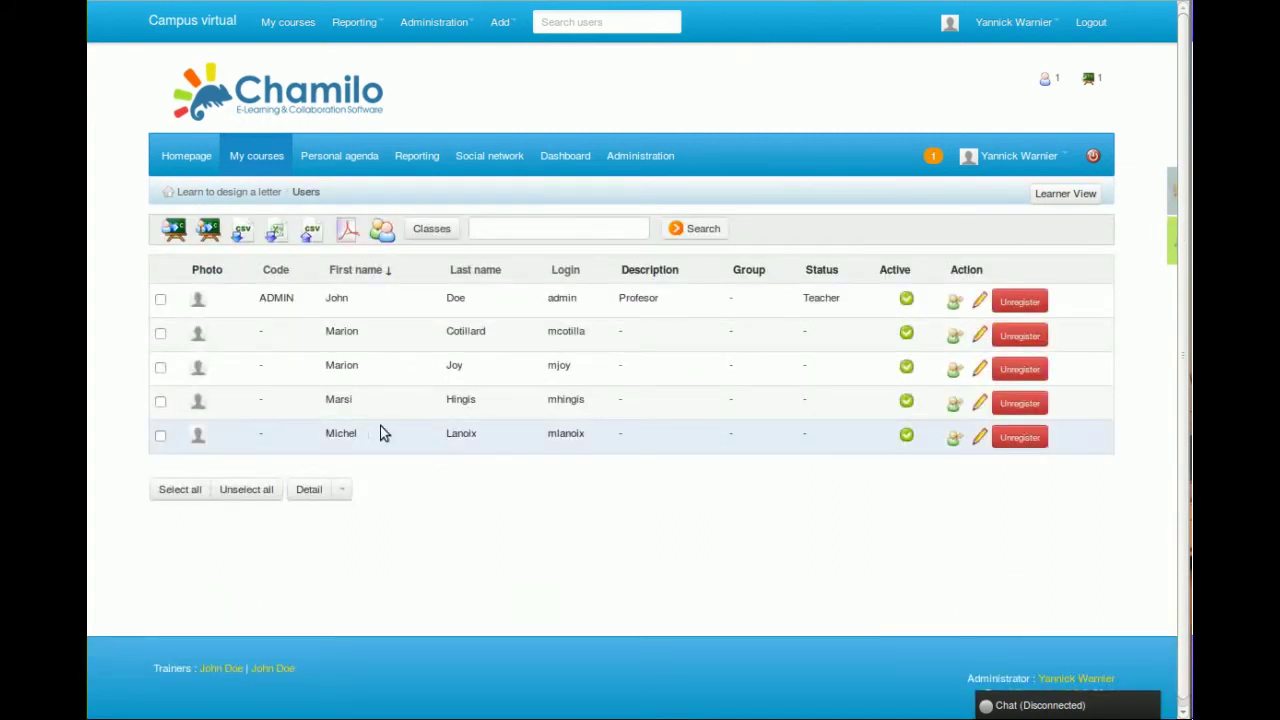